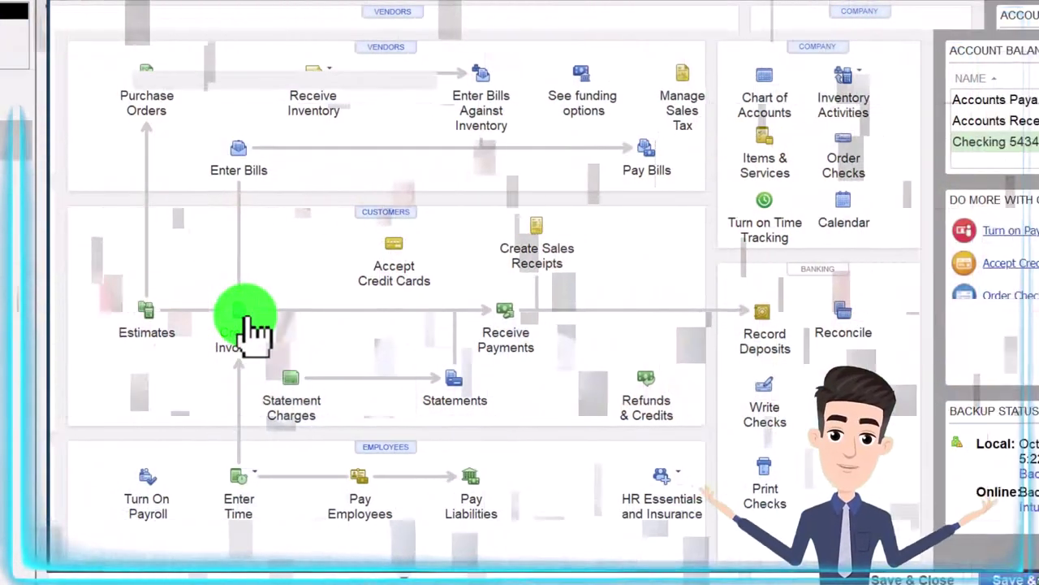
# - Start a new invoice with the item Hourly Service 1, and close it without saving
pyautogui.click(254, 331)
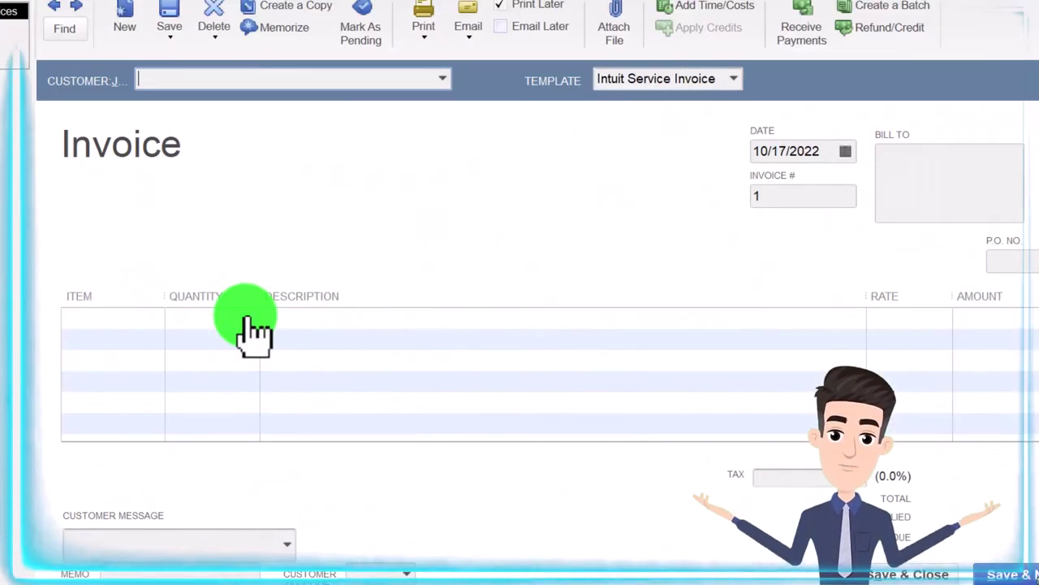
pyautogui.click(160, 324)
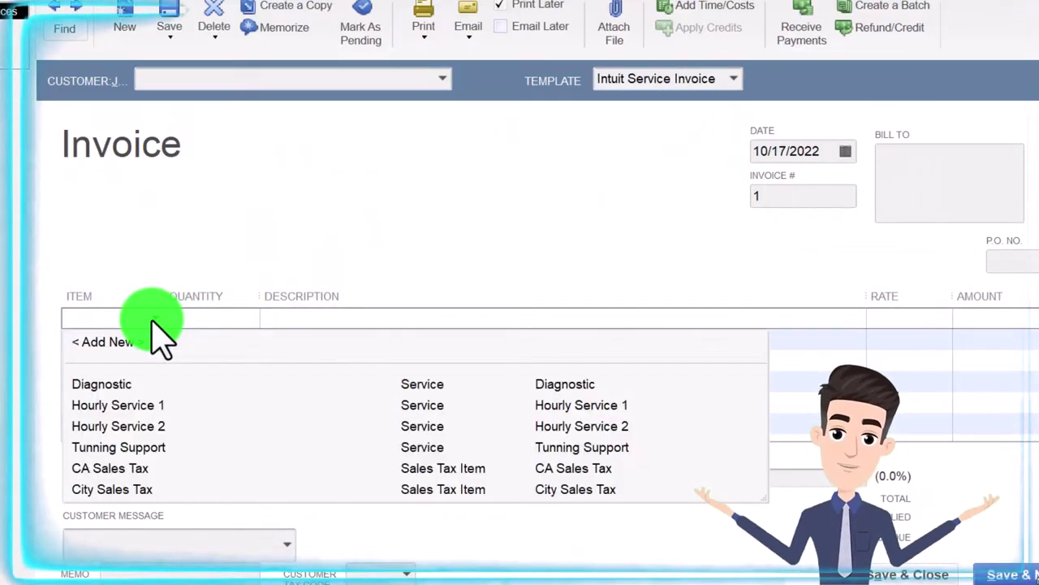
pyautogui.click(118, 405)
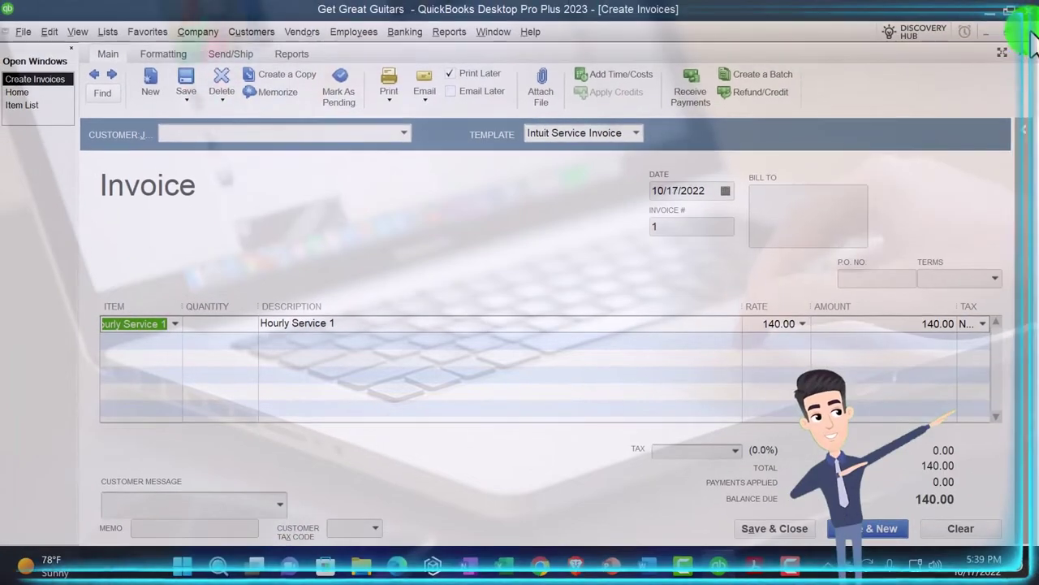
pyautogui.click(881, 21)
pyautogui.click(518, 187)
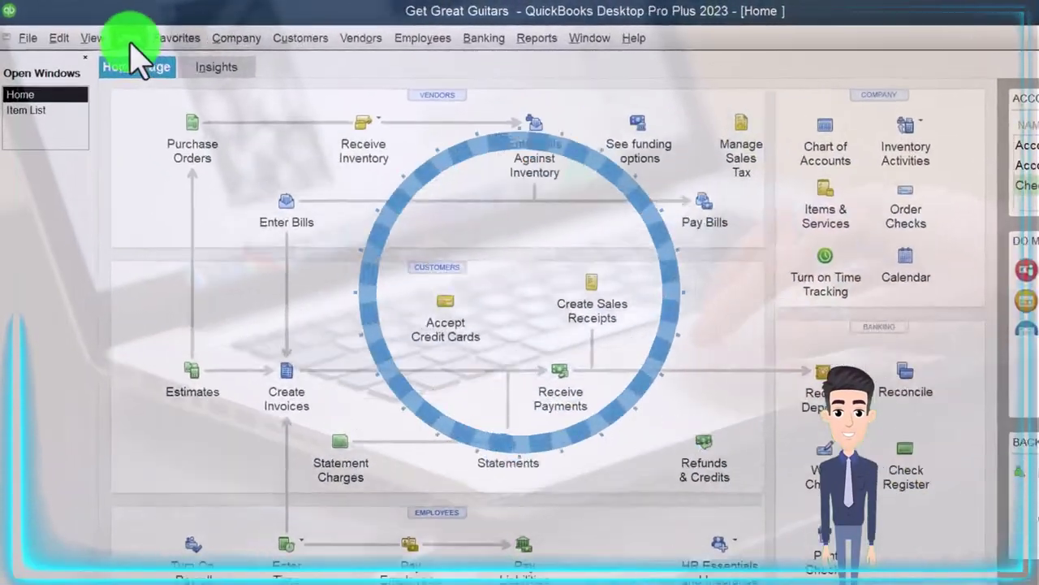
# - Start a new item of type Non-inventory Part from the Item List, and discard it without saving
pyautogui.click(132, 39)
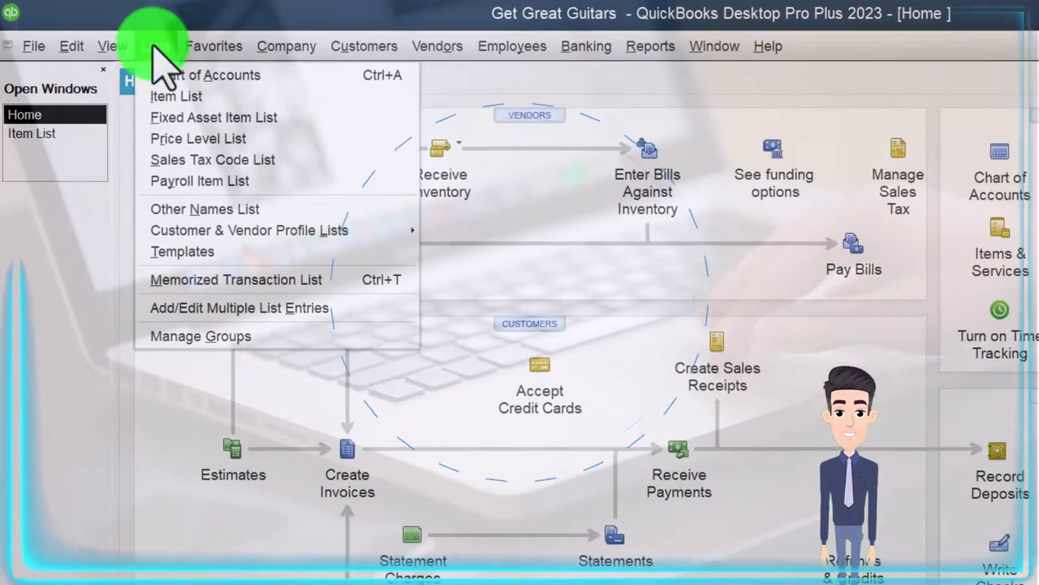
pyautogui.click(37, 110)
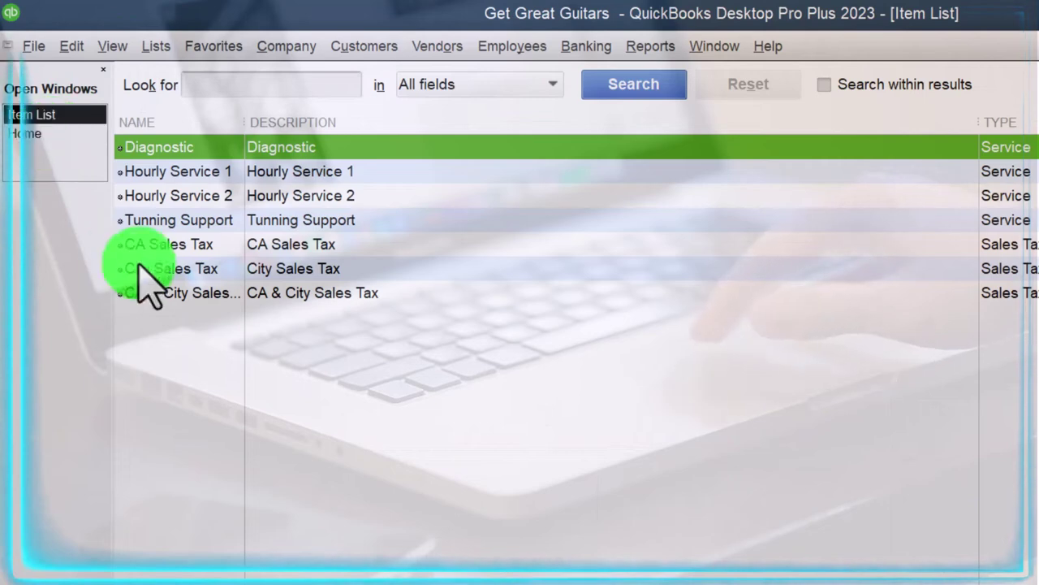
pyautogui.click(143, 568)
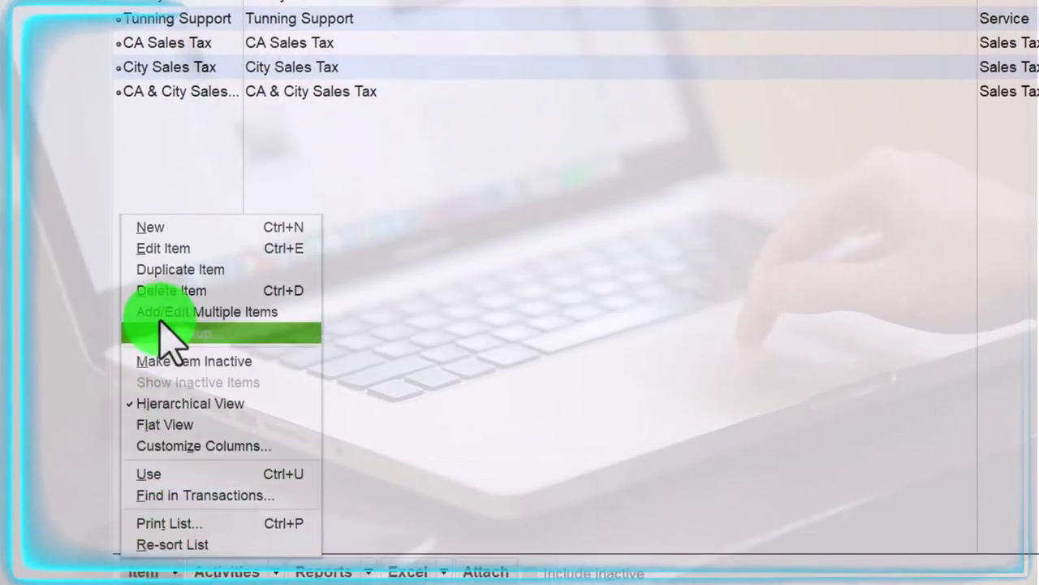
pyautogui.click(156, 228)
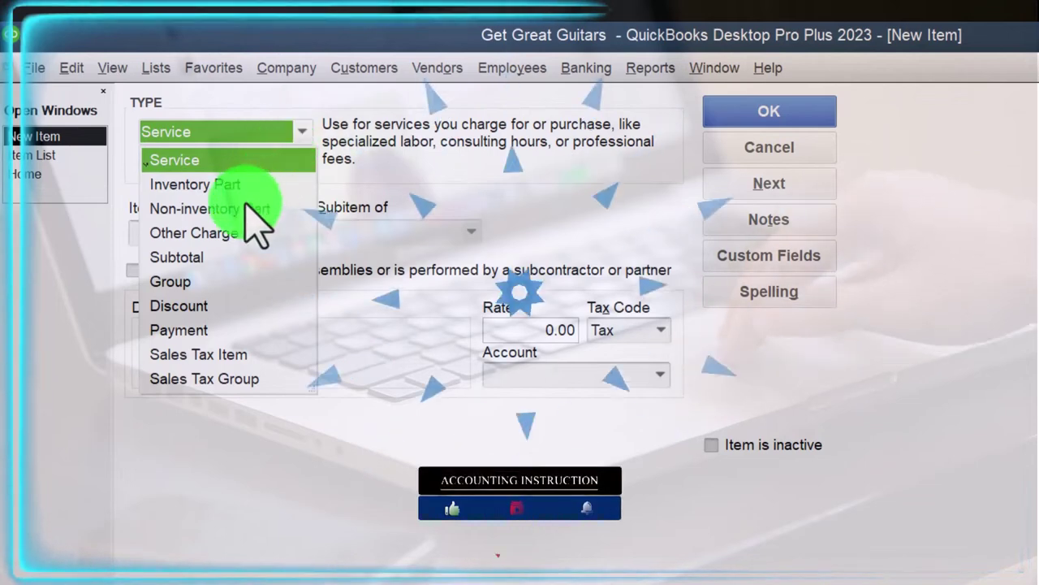
pyautogui.click(252, 209)
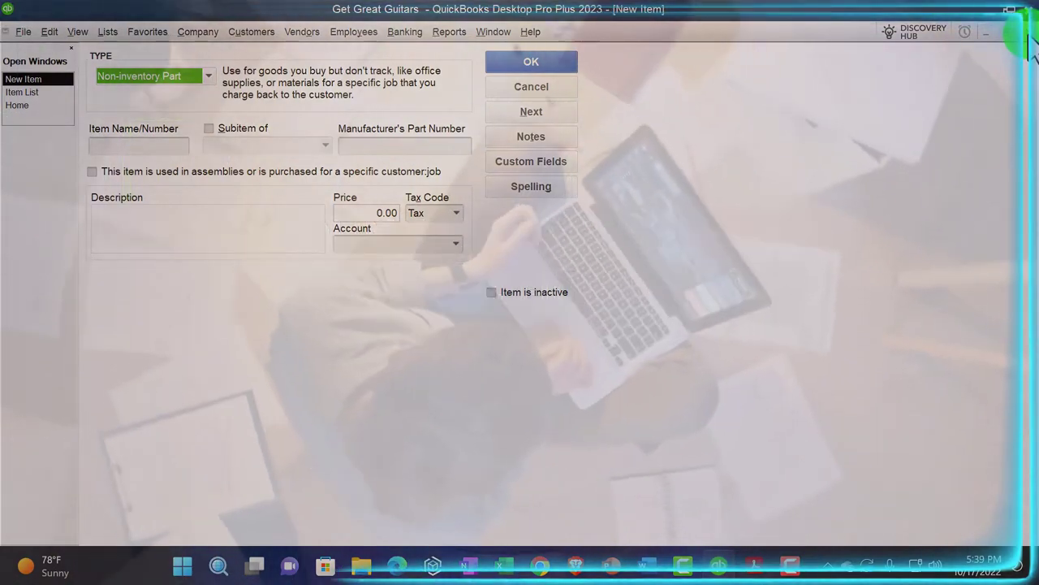
pyautogui.click(1025, 33)
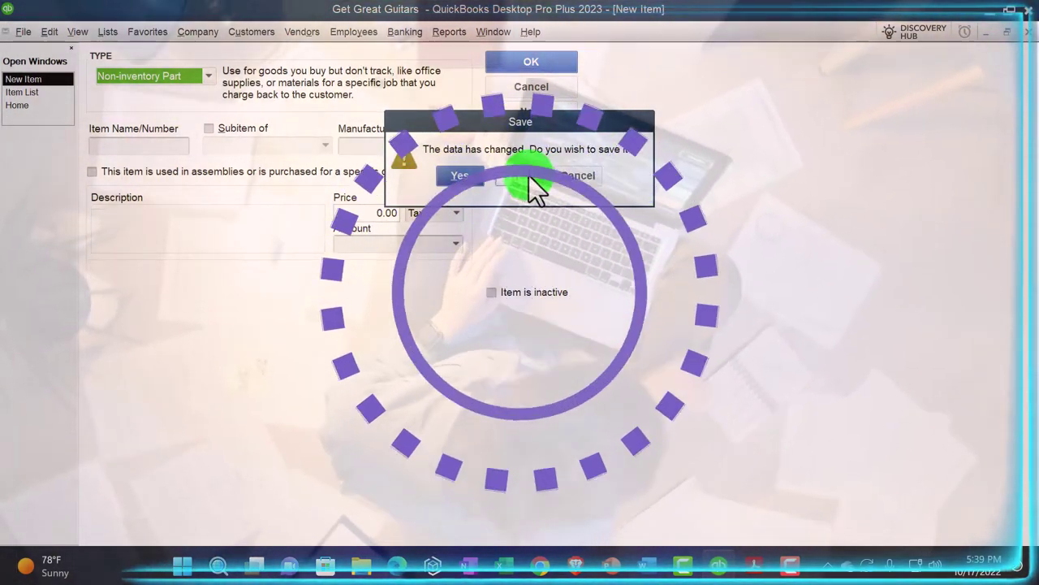
pyautogui.click(529, 176)
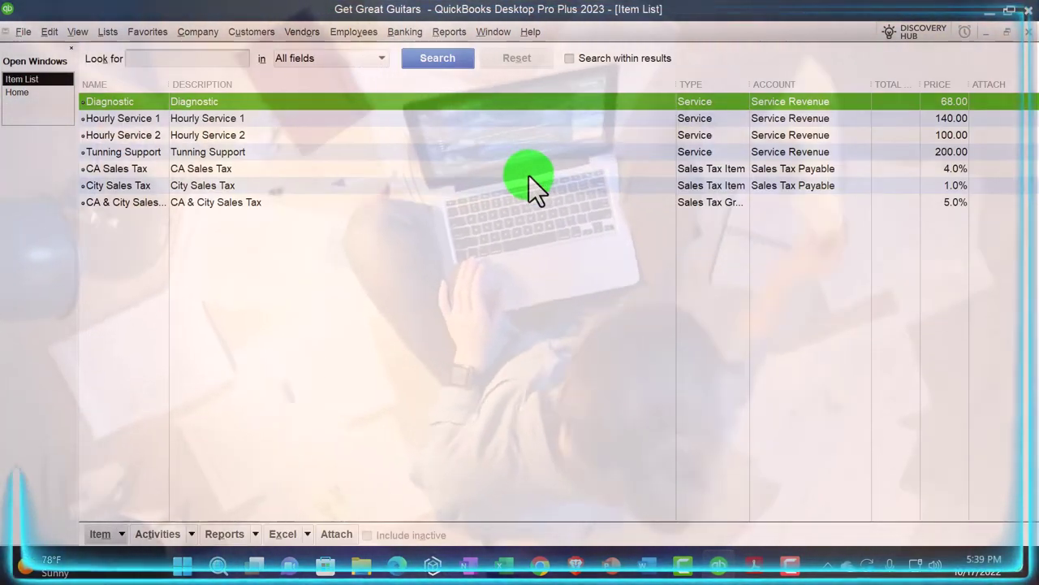
# - Start a check from Checking 5434, view its item lines, choose Inventory Asset as the expense account, and close the check without recording it
pyautogui.click(33, 95)
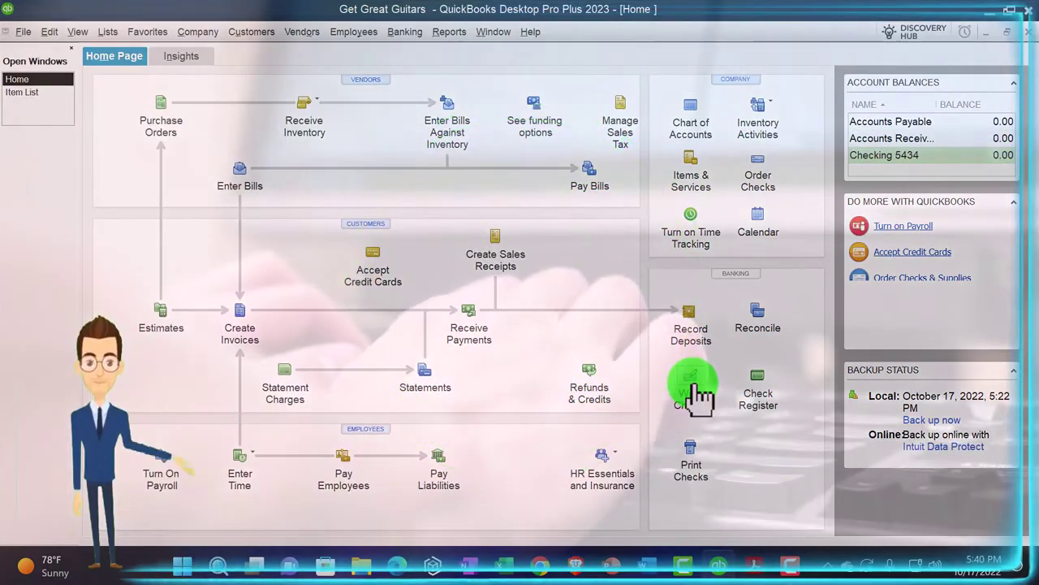
pyautogui.click(692, 390)
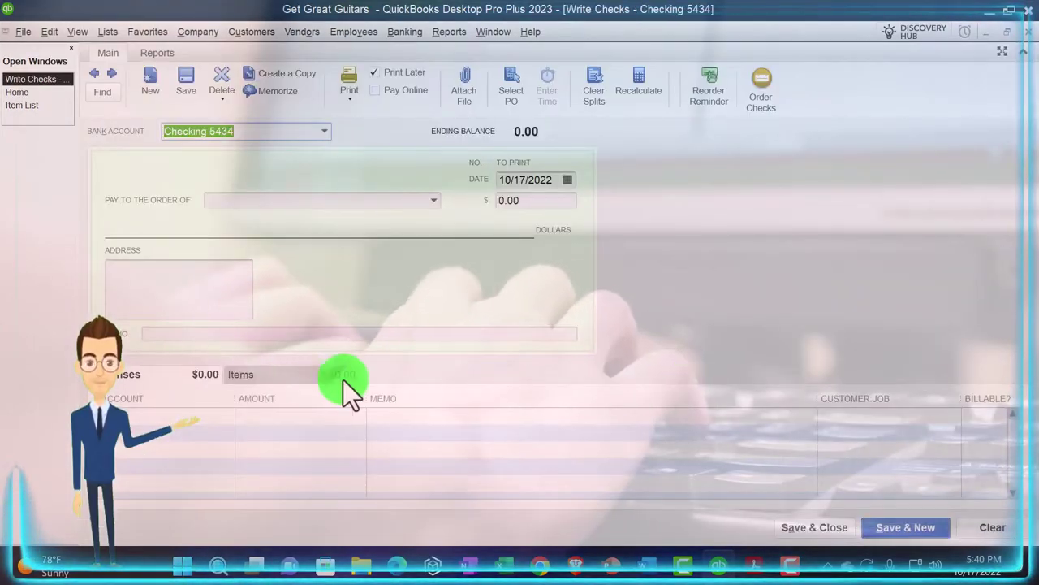
pyautogui.click(292, 374)
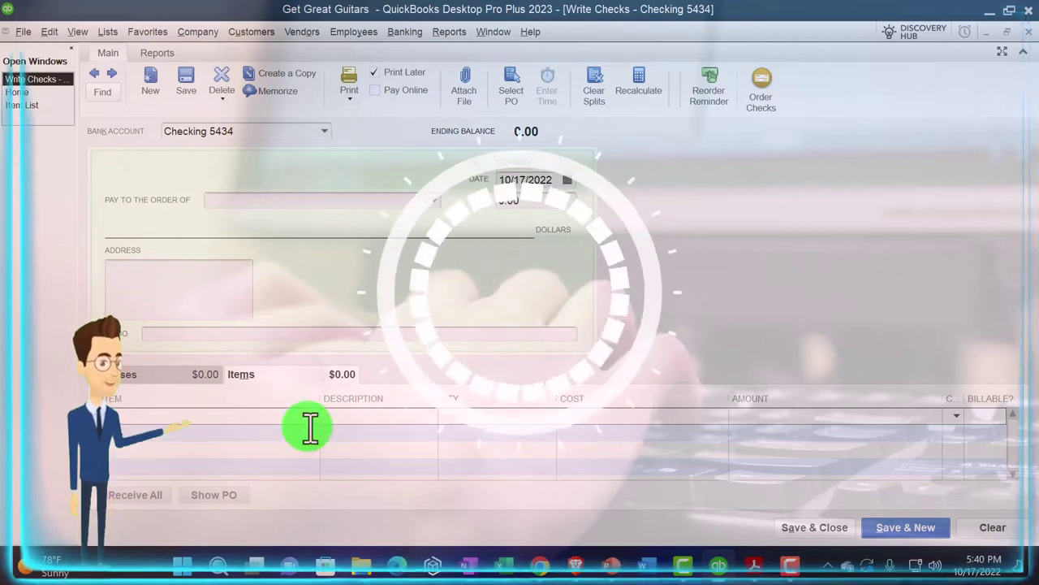
pyautogui.click(153, 373)
pyautogui.click(224, 419)
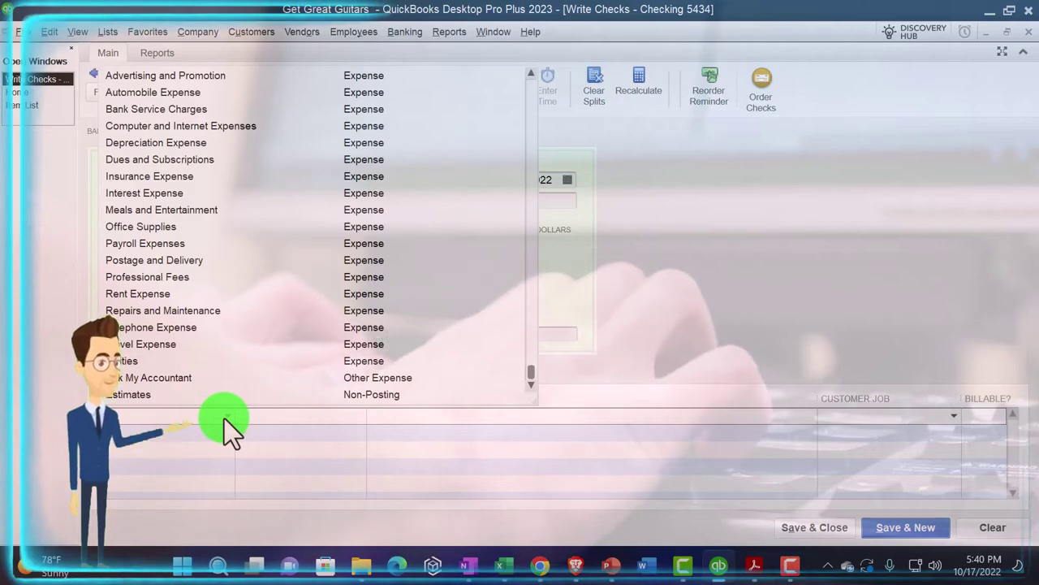
pyautogui.scroll(1, 198, 335)
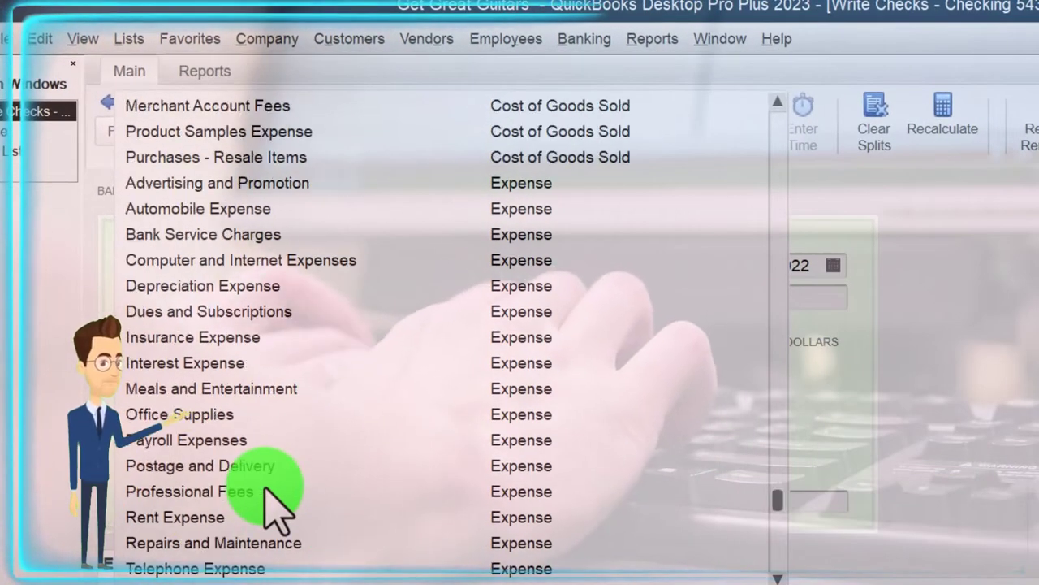
pyautogui.scroll(6, 272, 505)
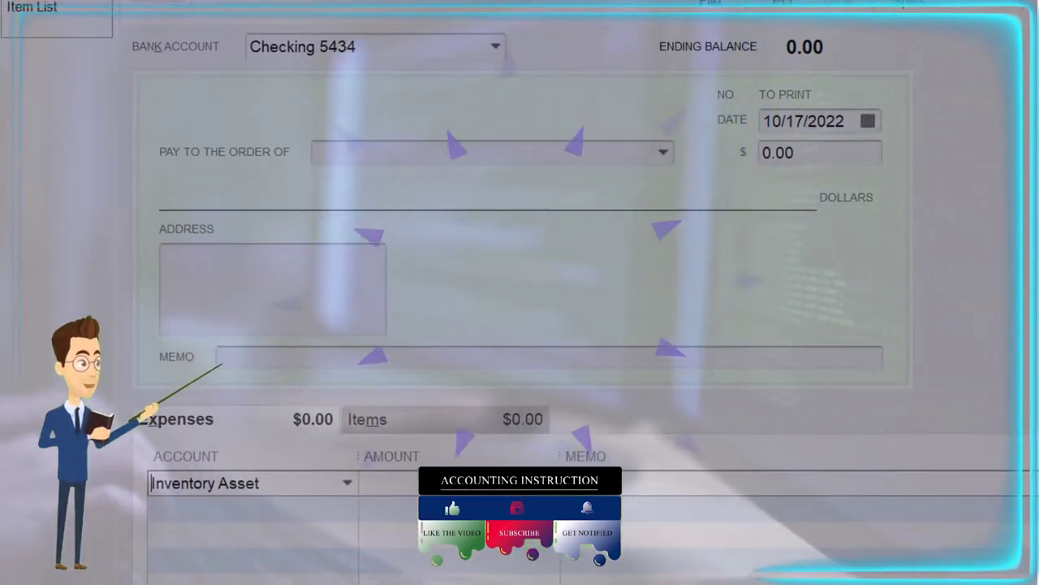
pyautogui.press('Escape')
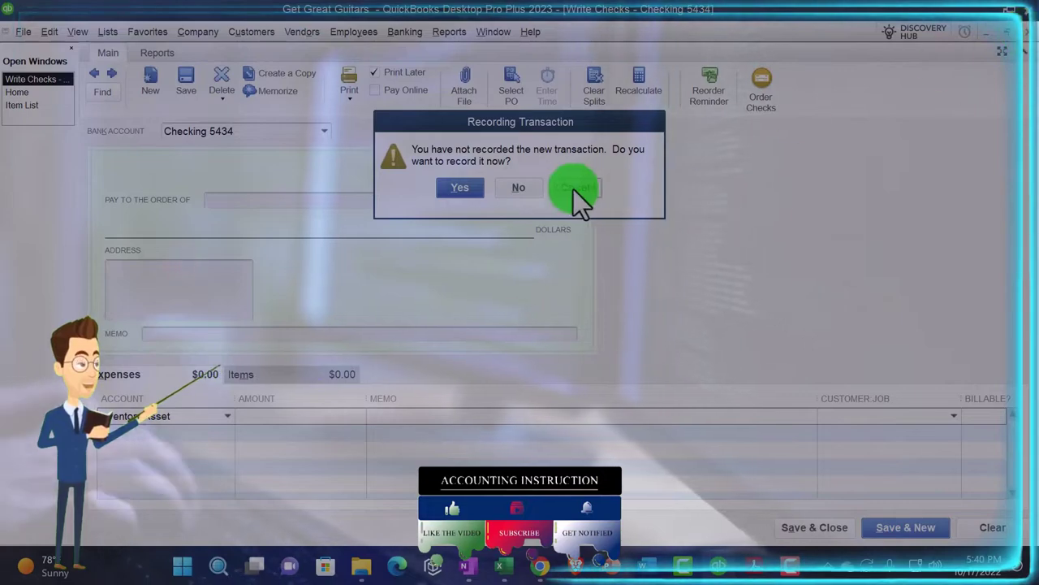
pyautogui.click(518, 187)
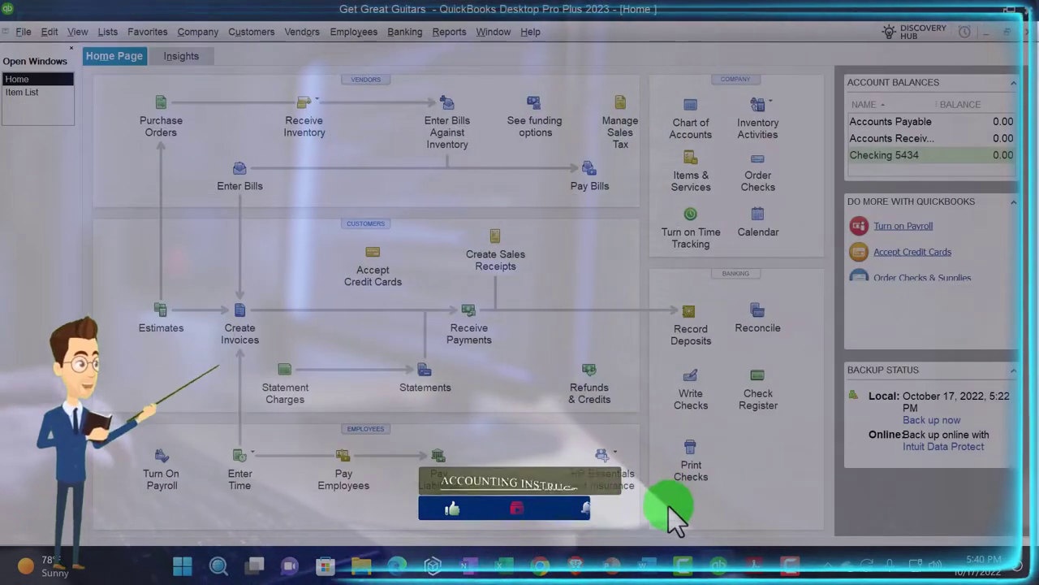
# - Switch to the 10 Periodic FIFO workbook in Excel and consult the Trial Beginning Balances PDF for the account balances
pyautogui.moveTo(509, 572)
pyautogui.click(456, 513)
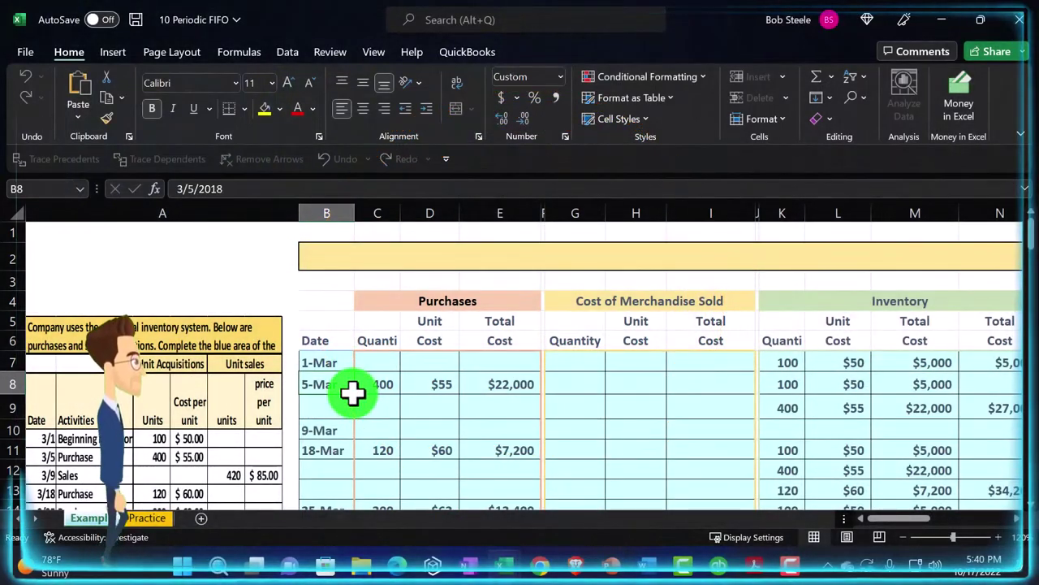
pyautogui.scroll(-1, 354, 394)
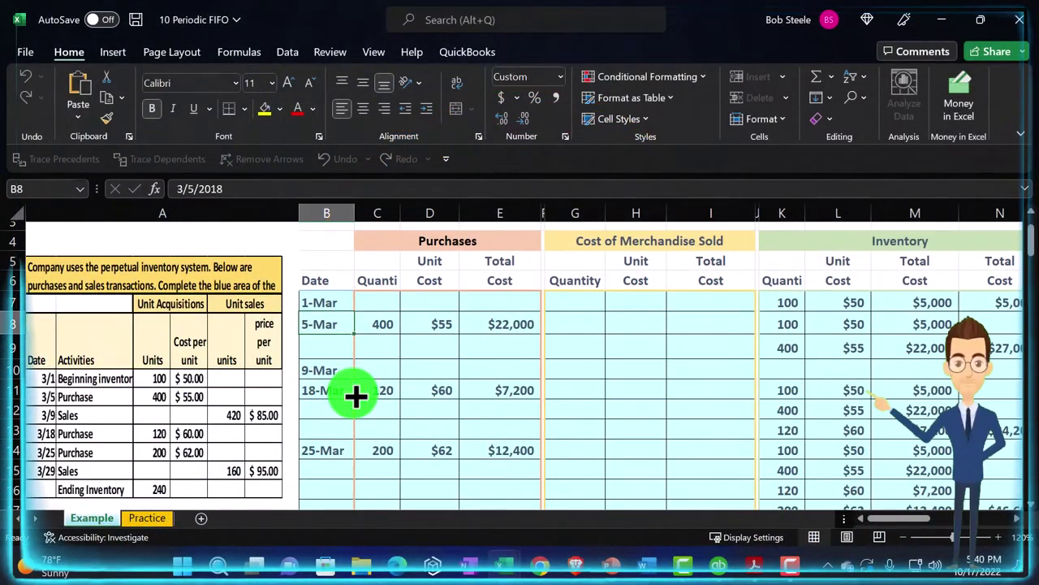
pyautogui.click(757, 567)
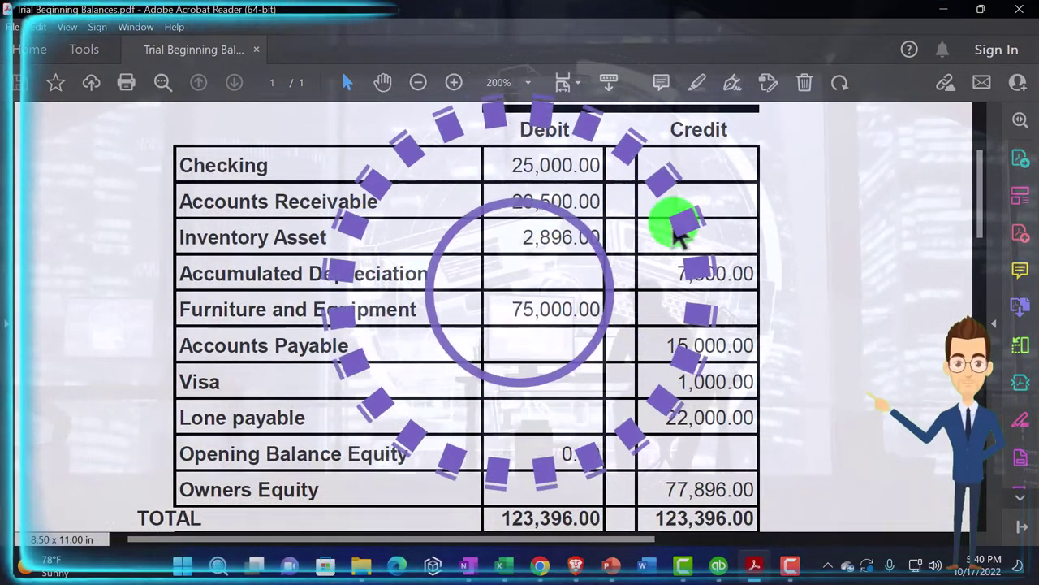
pyautogui.click(944, 10)
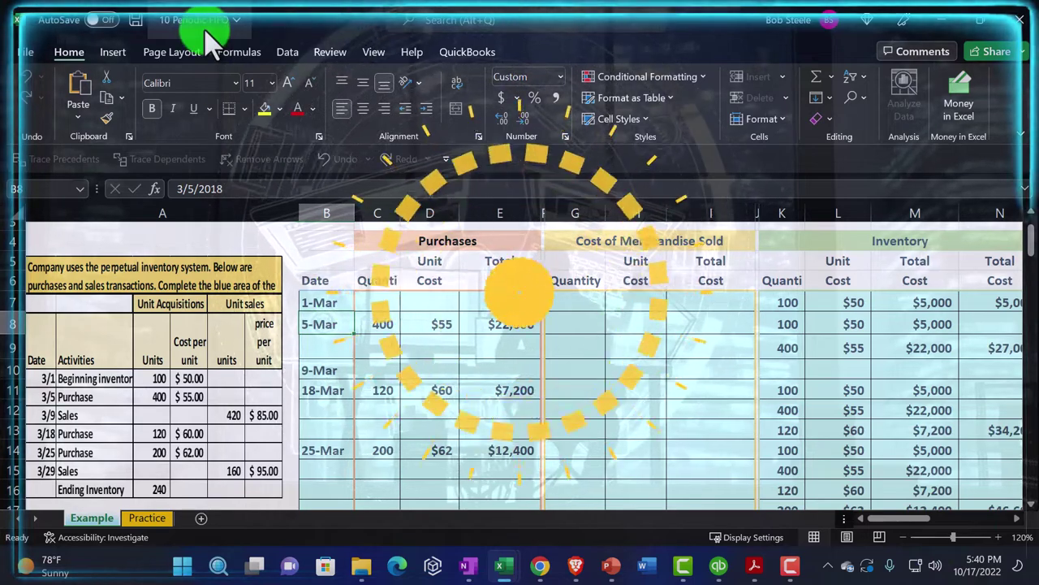
# - Examine the quantity, unit cost and total cost of the 5-Mar purchase on the Example sheet
pyautogui.click(383, 325)
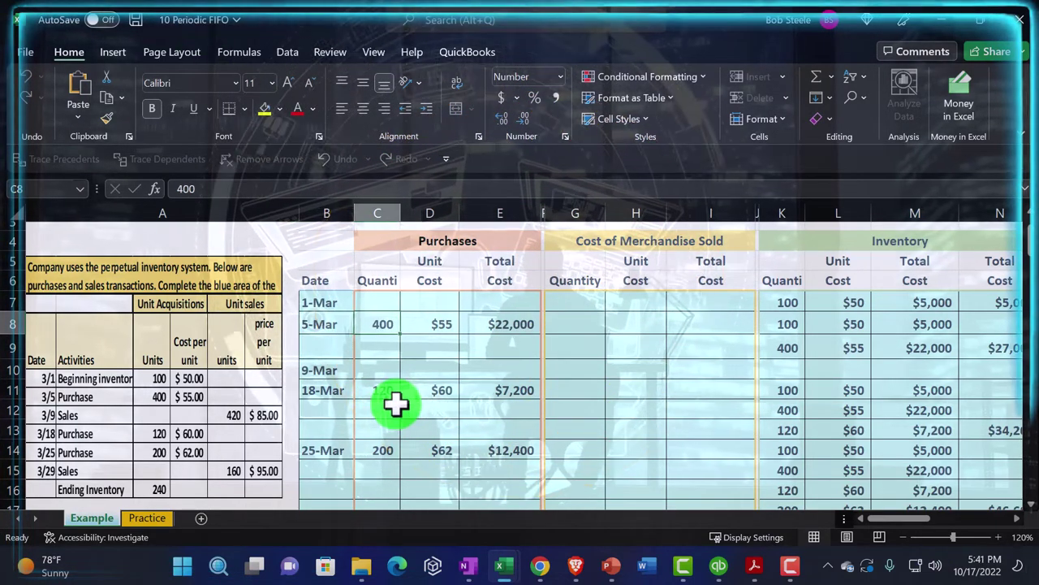
pyautogui.press('Tab')
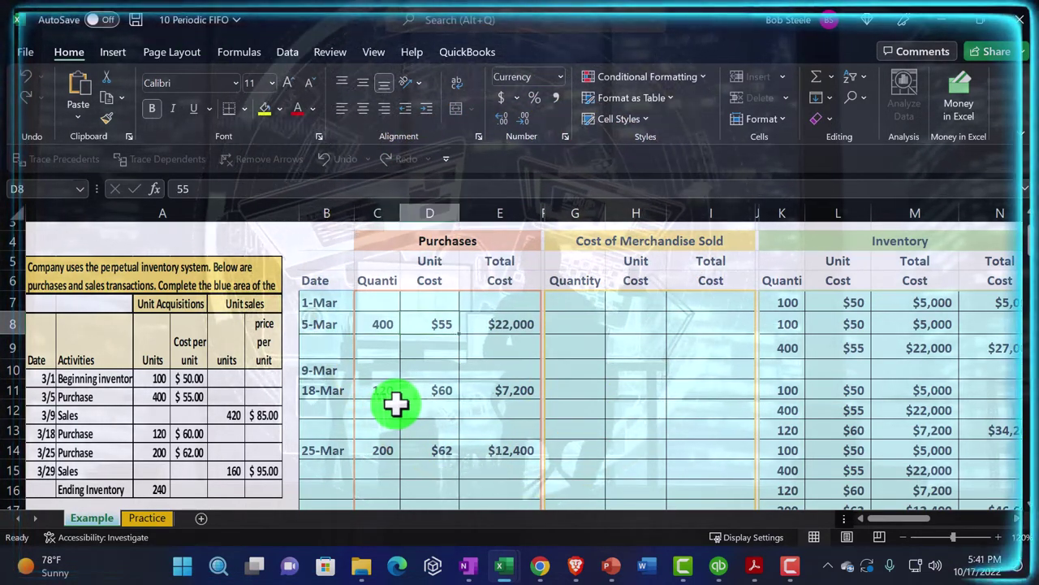
pyautogui.press('Tab')
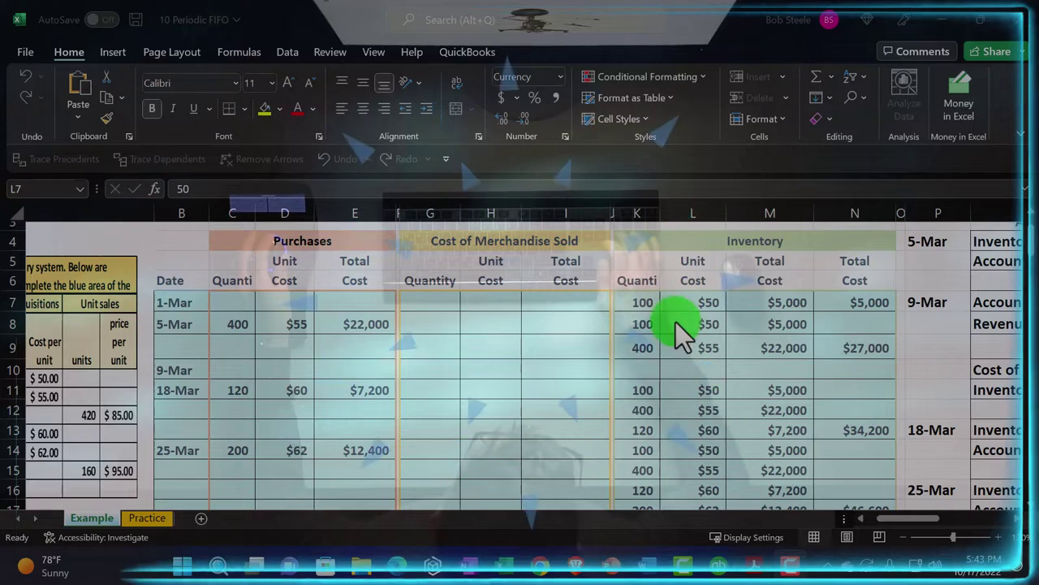
# - Examine the 1-Mar and 5-Mar inventory layers in the Inventory section, including the total cost formula in N9, leaving it unedited
pyautogui.click(647, 302)
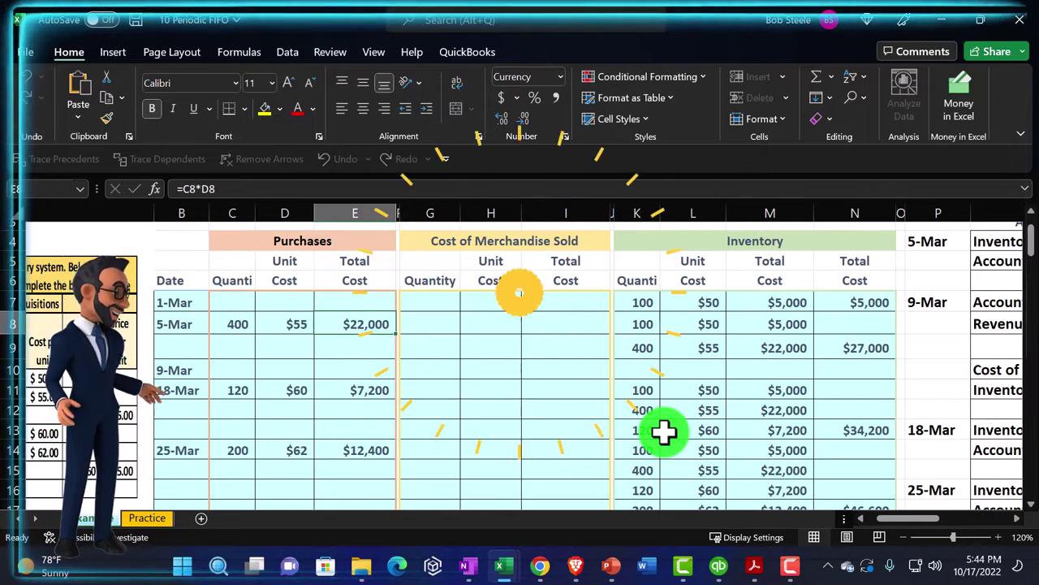
pyautogui.press('Right')
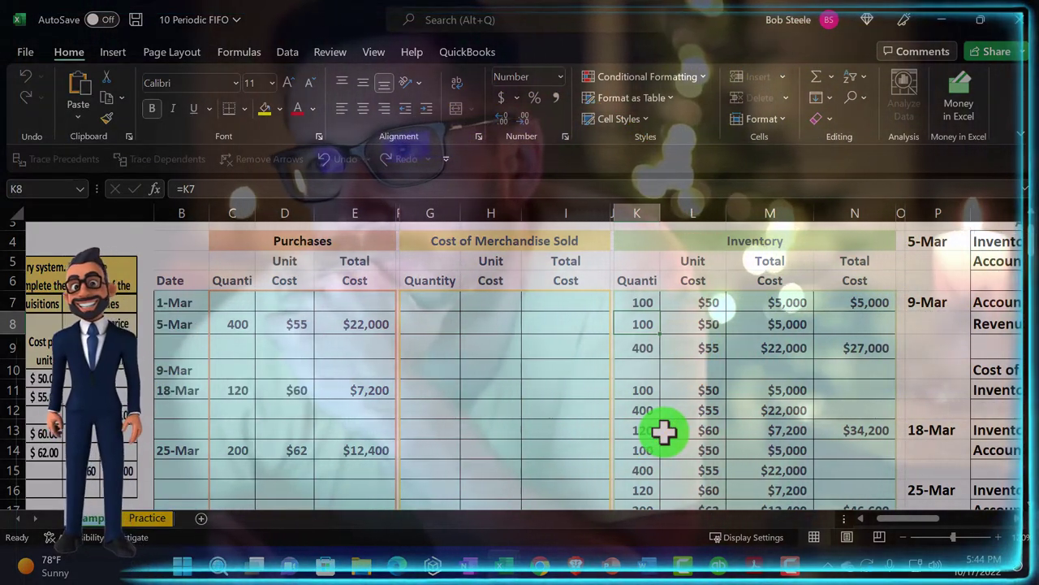
pyautogui.press('Down')
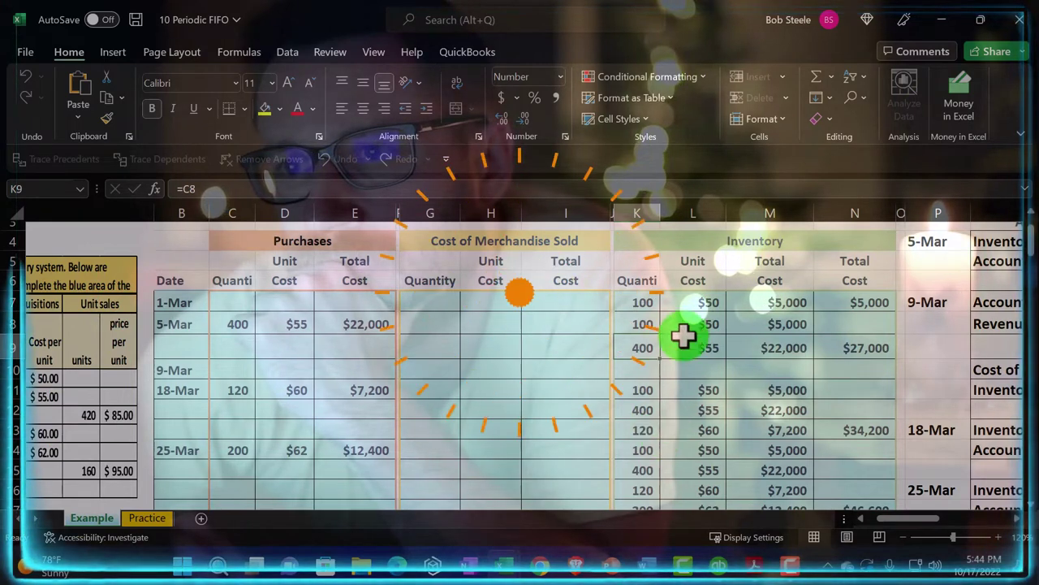
pyautogui.moveTo(639, 322); pyautogui.dragTo(639, 358)
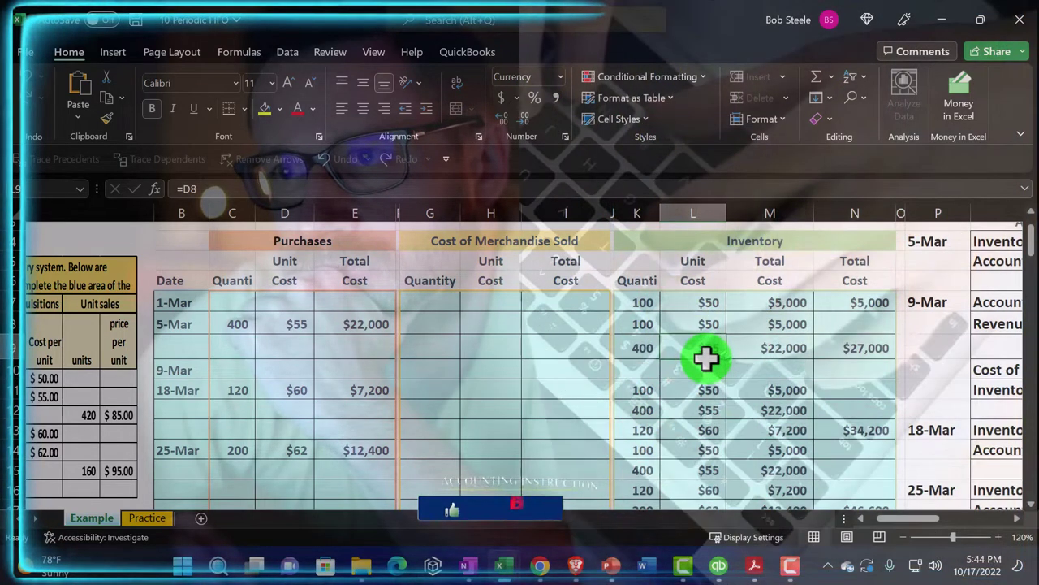
pyautogui.press('Right')
pyautogui.press('Right')
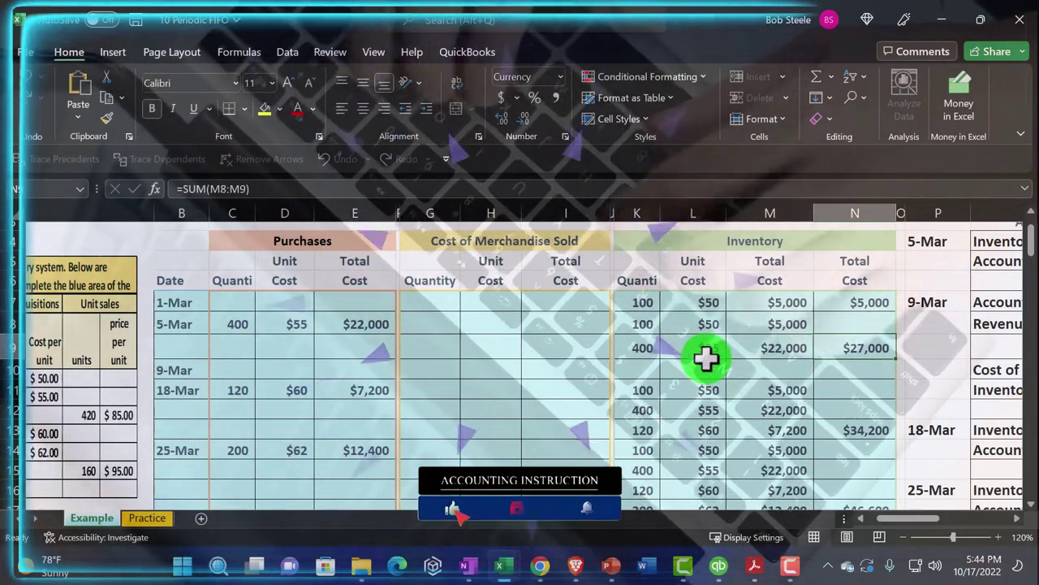
pyautogui.doubleClick(879, 348)
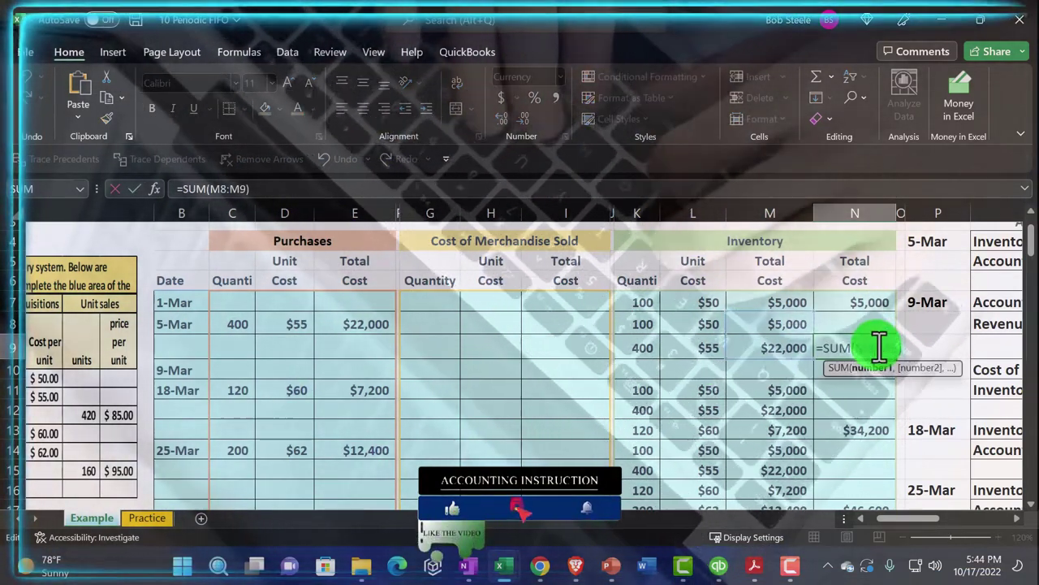
pyautogui.press('Escape')
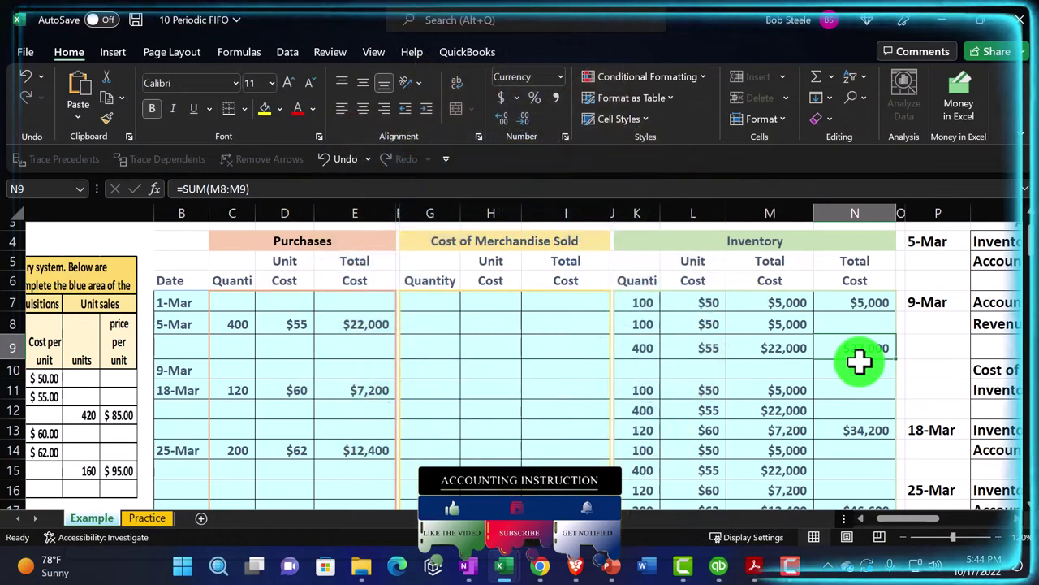
# - Examine the 18-Mar purchase and its inventory layers, including the total cost formula in N13 and the layer costs in M11:M13
pyautogui.click(183, 389)
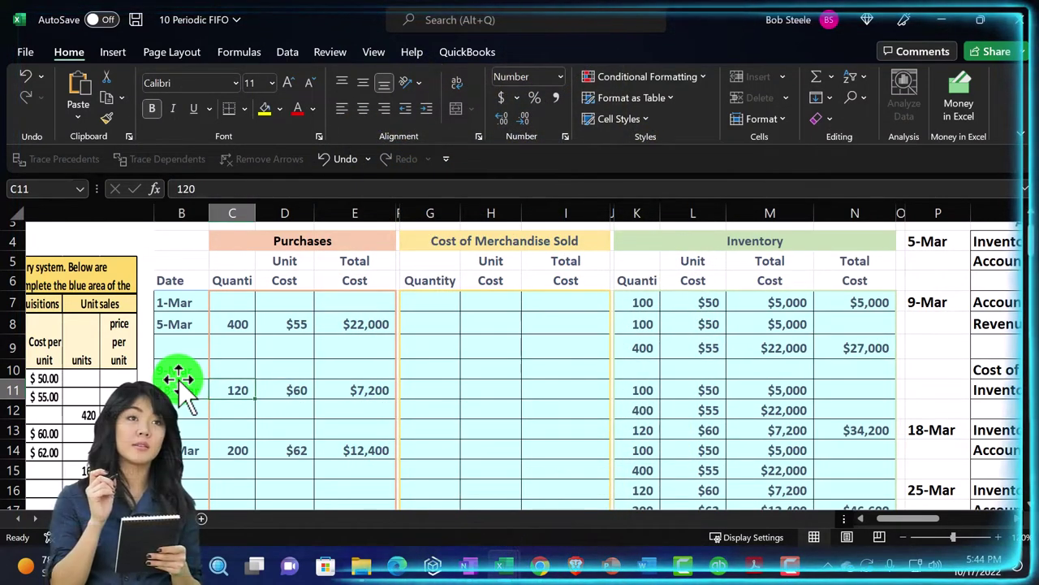
pyautogui.press('Right')
pyautogui.press('Right')
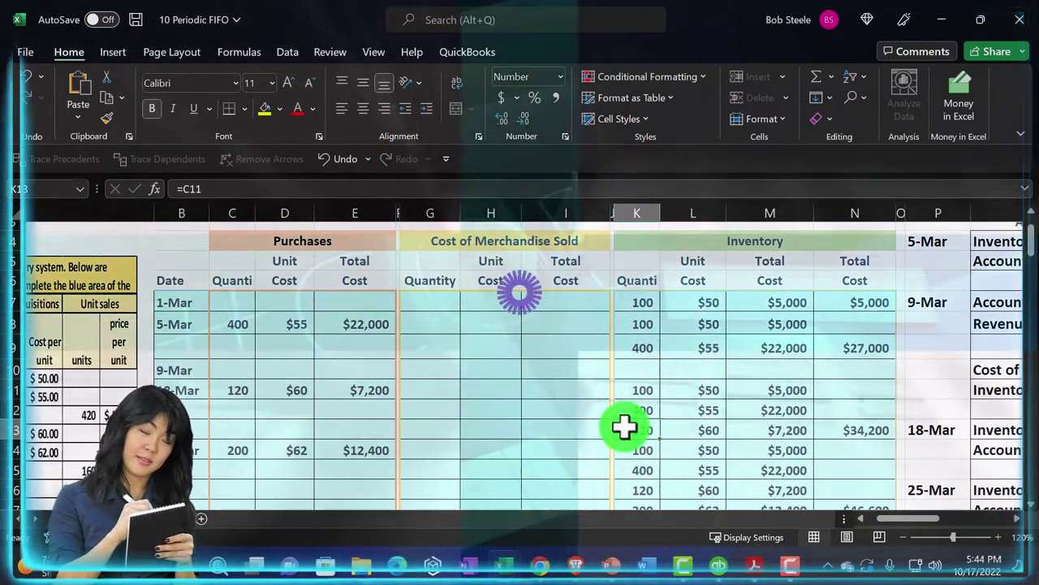
pyautogui.press('Right')
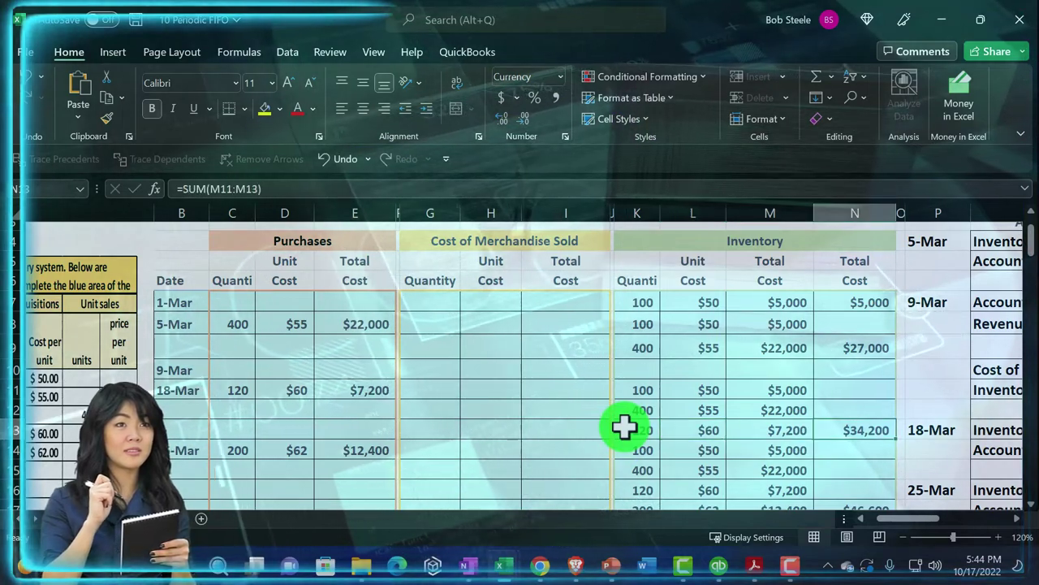
pyautogui.moveTo(758, 392); pyautogui.dragTo(785, 428)
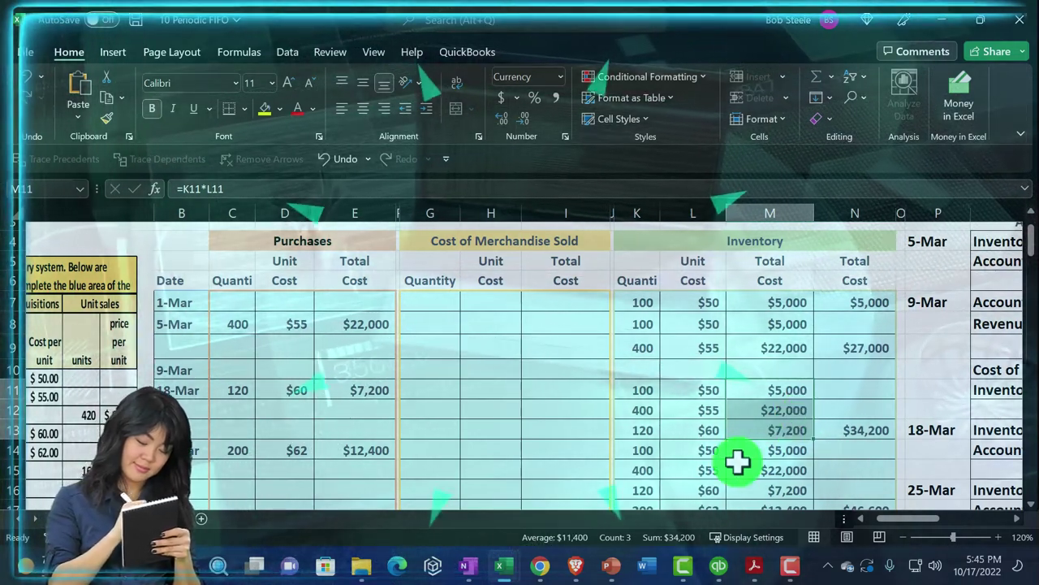
# - Examine the 25-Mar purchase row and the 29-Mar date in B18 on the Example sheet
pyautogui.click(190, 453)
pyautogui.scroll(-1, 190, 453)
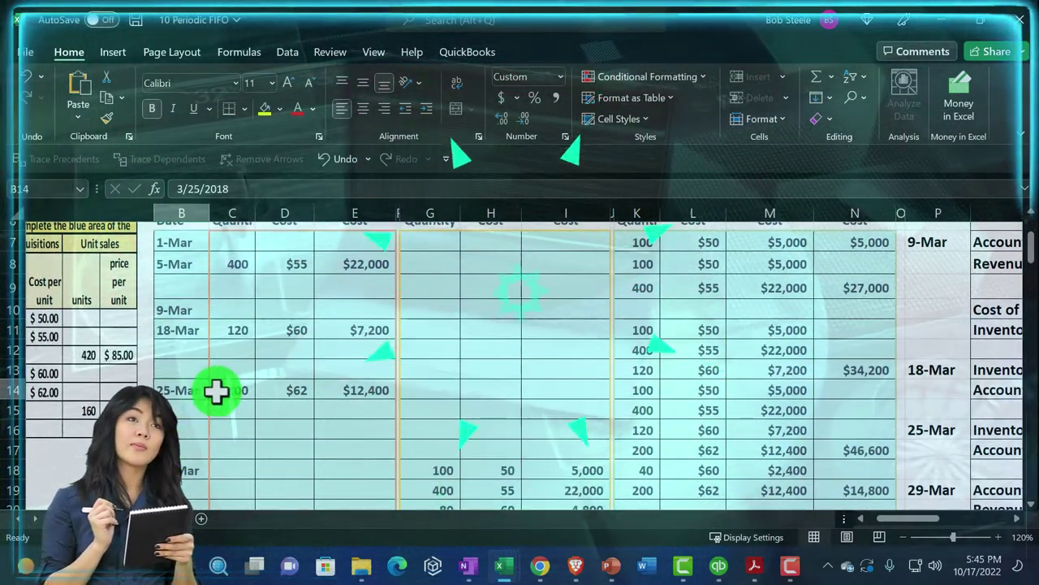
pyautogui.scroll(-1, 213, 402)
pyautogui.click(192, 410)
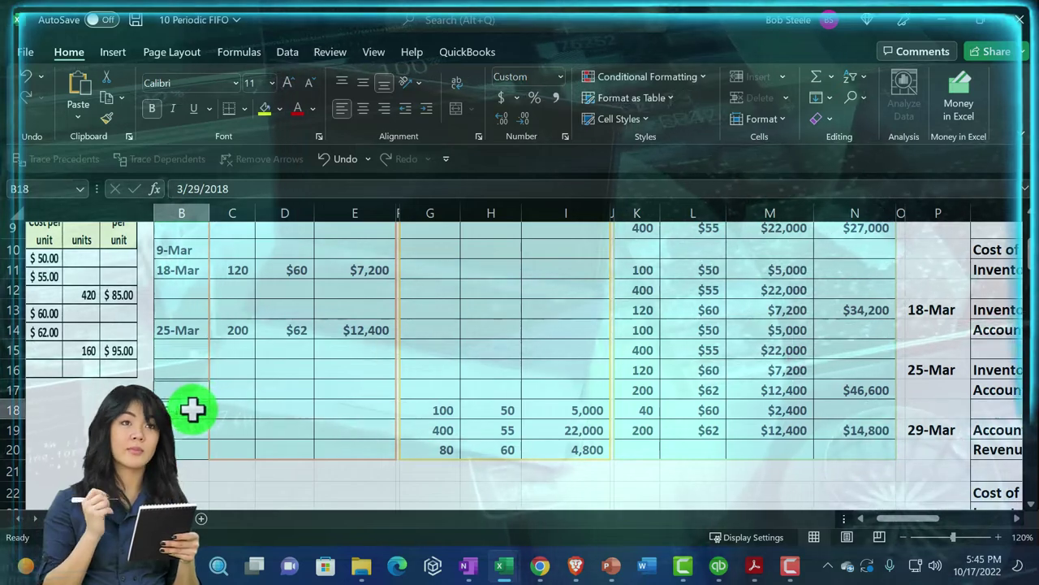
pyautogui.write('3/29')
pyautogui.hotkey('ctrl', 'Return')
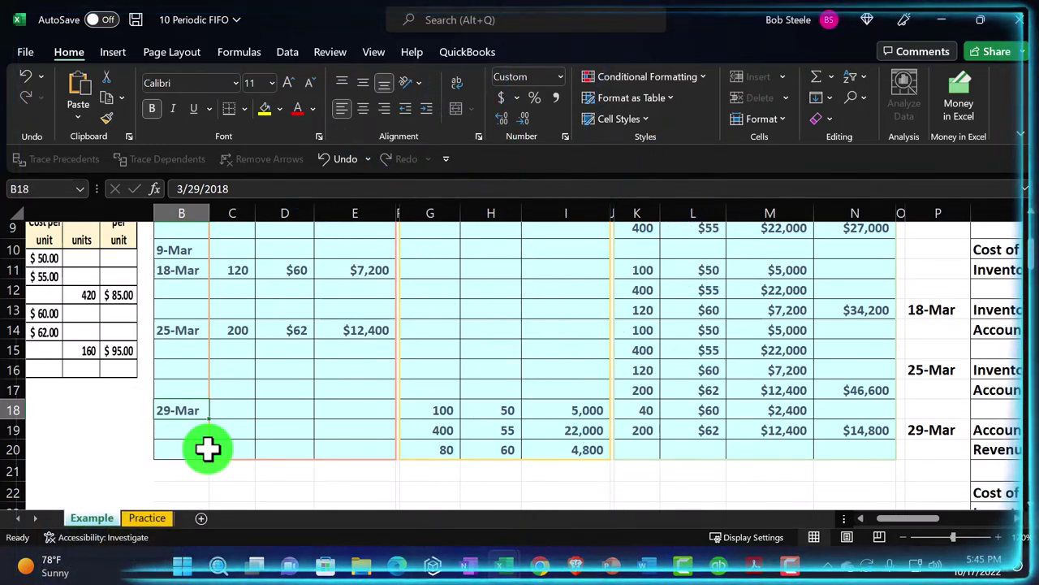
# - Examine the 29-Mar quantities sold in G18:G20 under Cost of Merchandise Sold, including the formulas in G19 and G20
pyautogui.moveTo(432, 449); pyautogui.dragTo(432, 449)
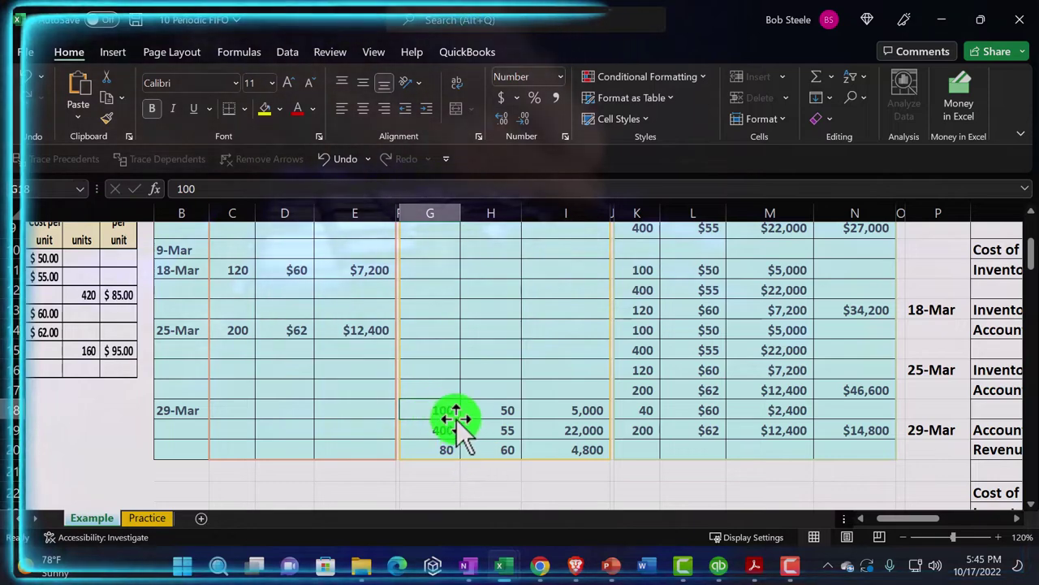
pyautogui.click(441, 425)
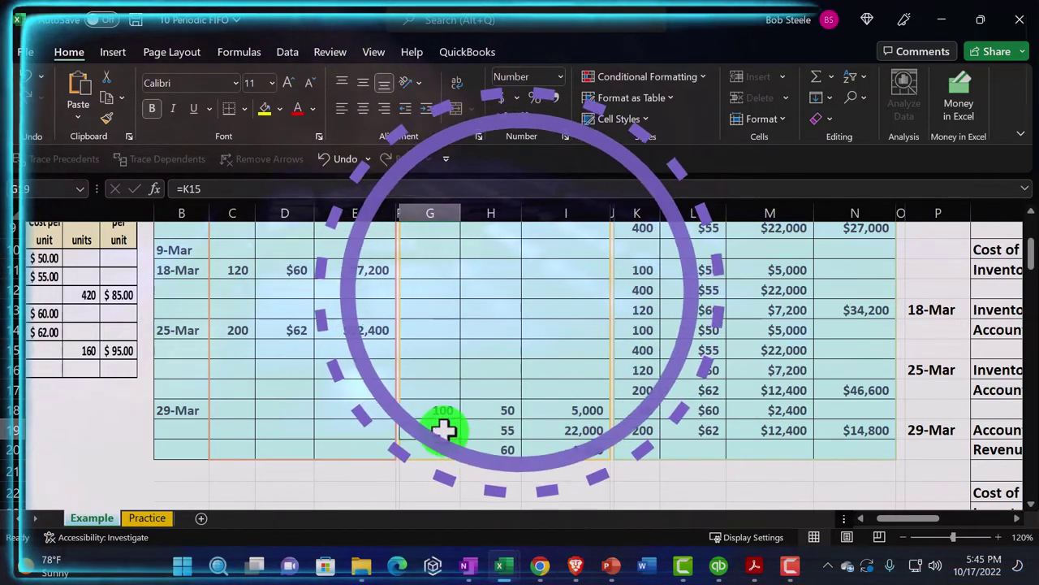
pyautogui.click(445, 448)
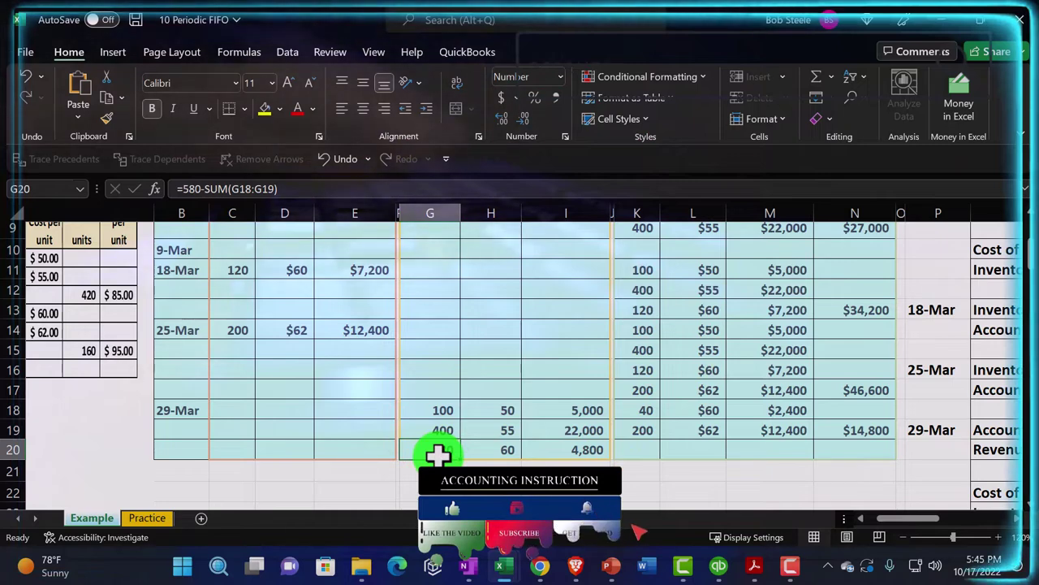
# - Switch to QuickBooks, view a blank general journal entry after dismissing the entry-numbering notice, and close it without recording anything
pyautogui.click(719, 566)
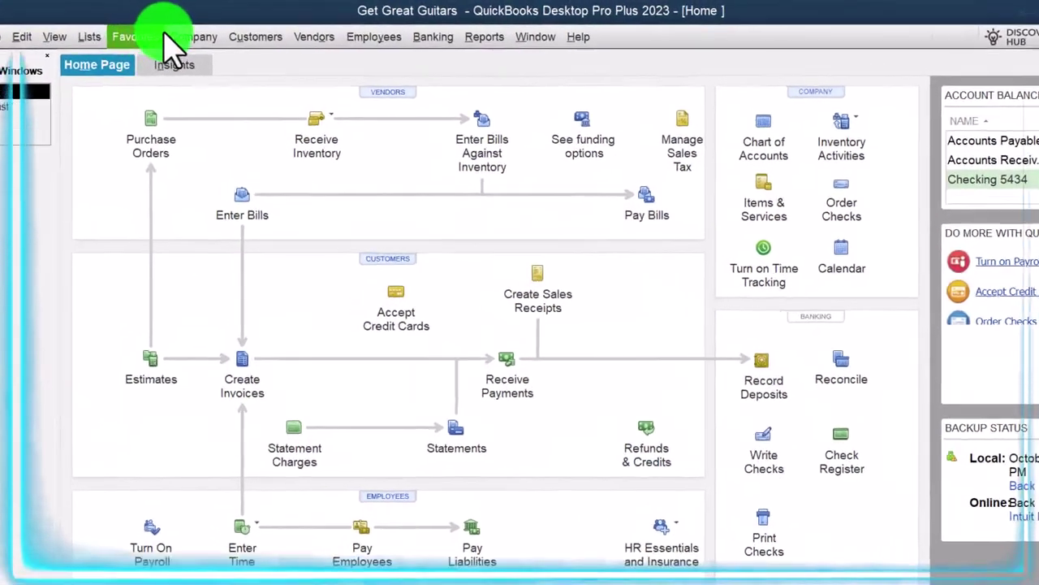
pyautogui.click(197, 32)
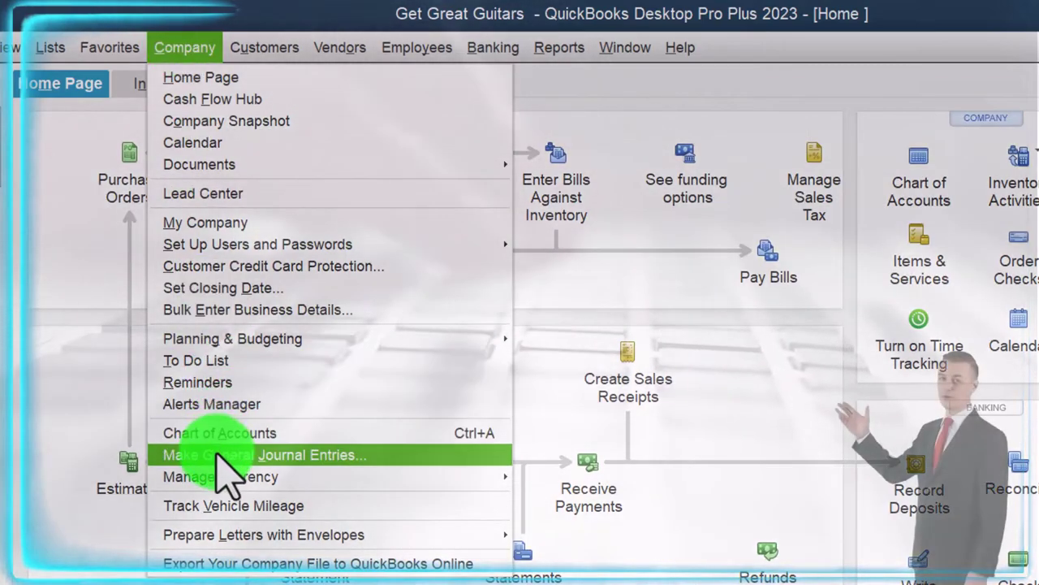
pyautogui.click(218, 455)
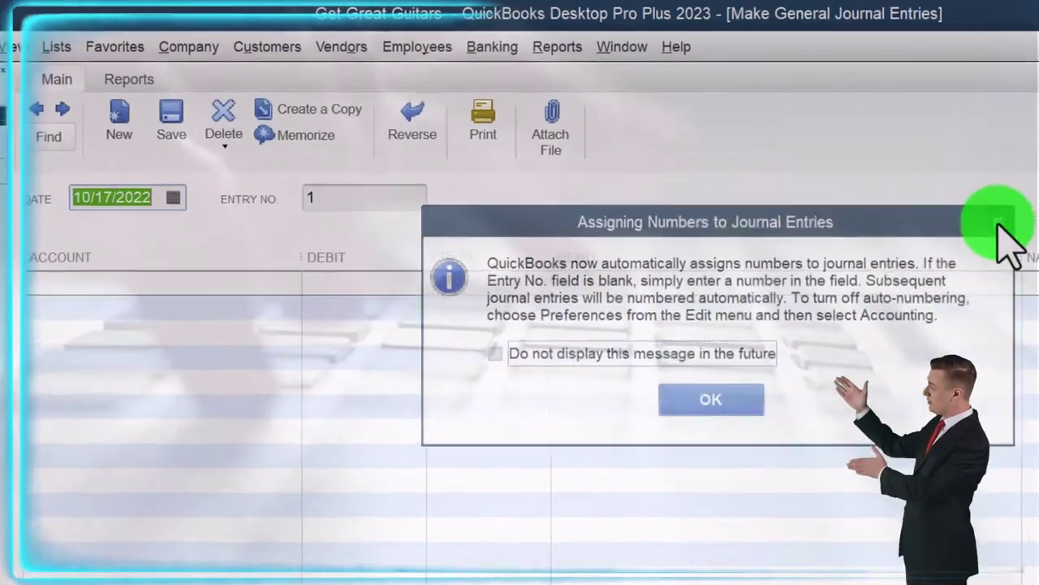
pyautogui.click(1007, 226)
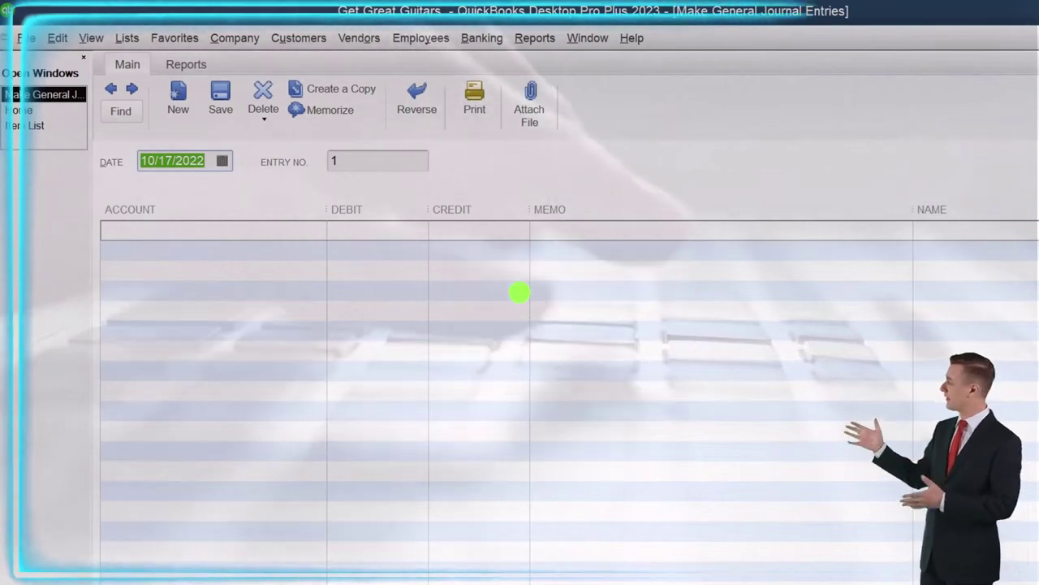
pyautogui.click(520, 290)
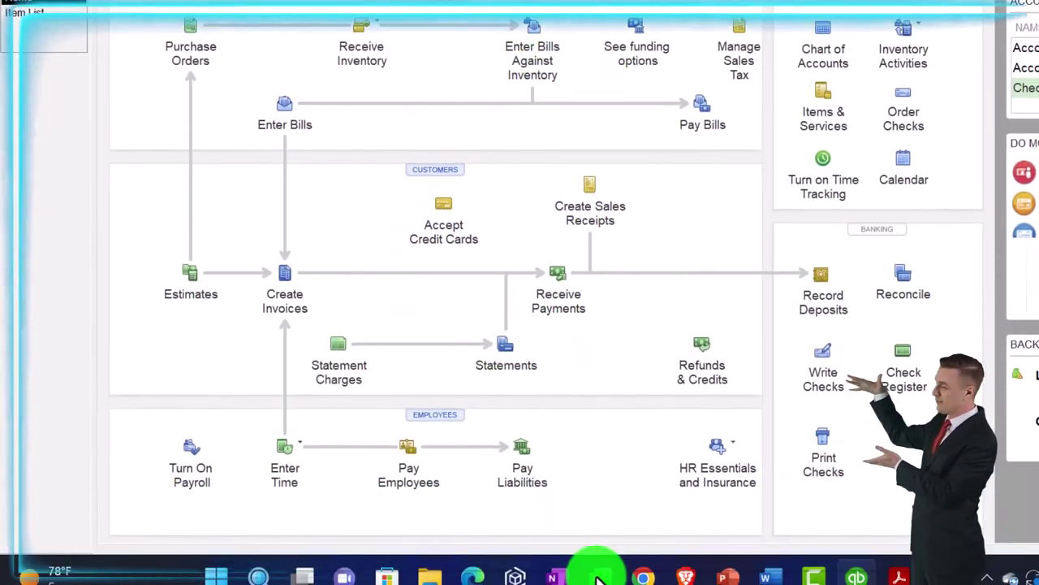
# - Switch to the 30 Perpetual Ave workbook in Excel and view its Purchases, Cost of Merchandise Sold and Inventory sections from 1-Mar
pyautogui.moveTo(593, 567)
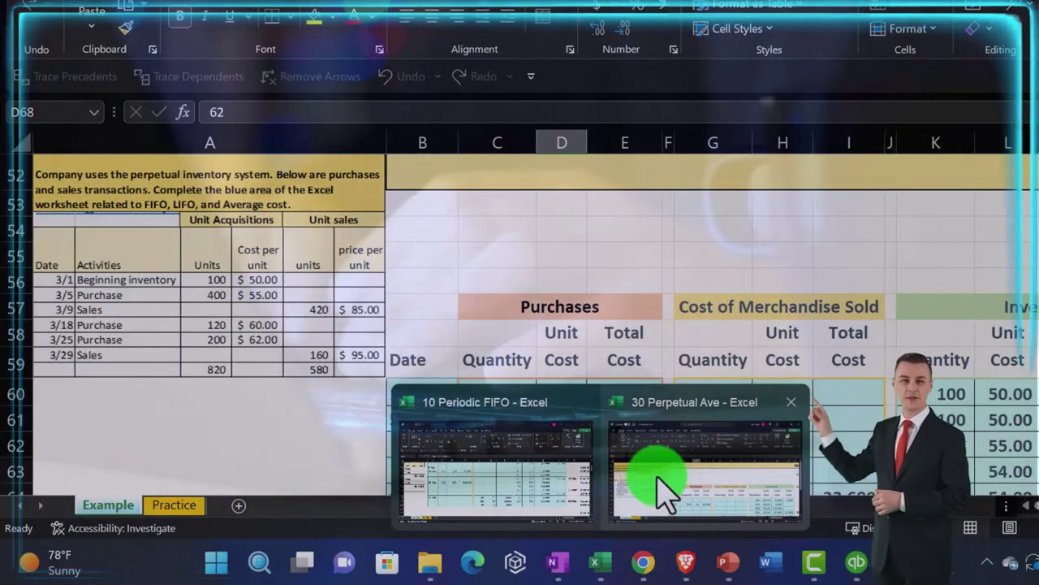
pyautogui.click(660, 486)
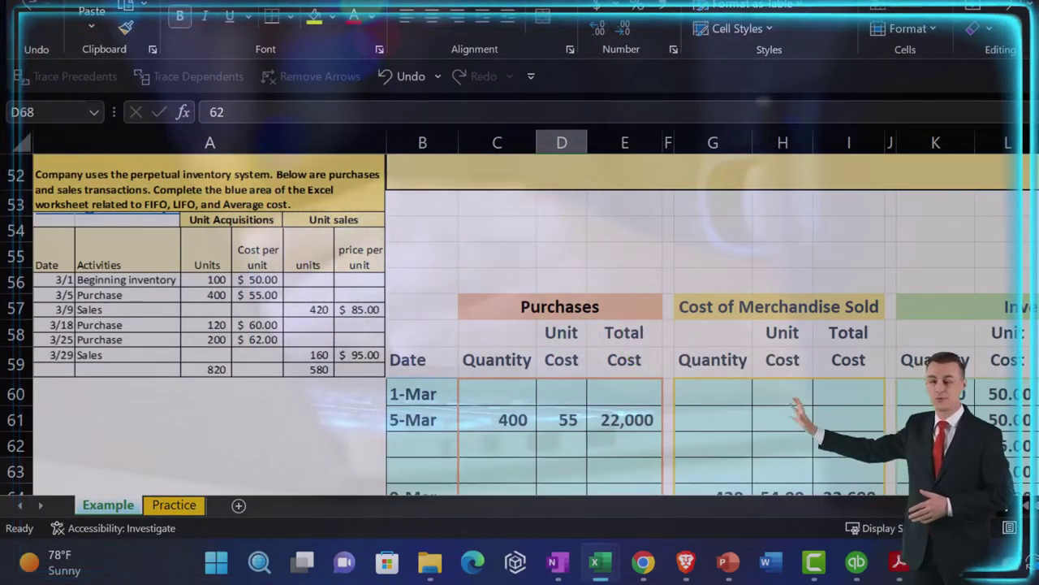
pyautogui.hscroll(5, 520, 324)
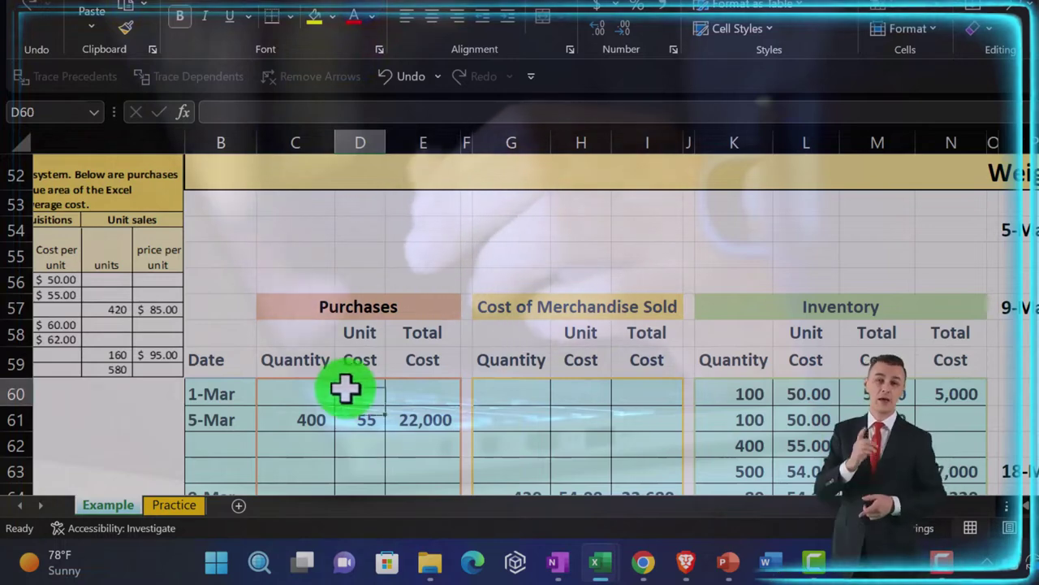
pyautogui.scroll(-2, 345, 390)
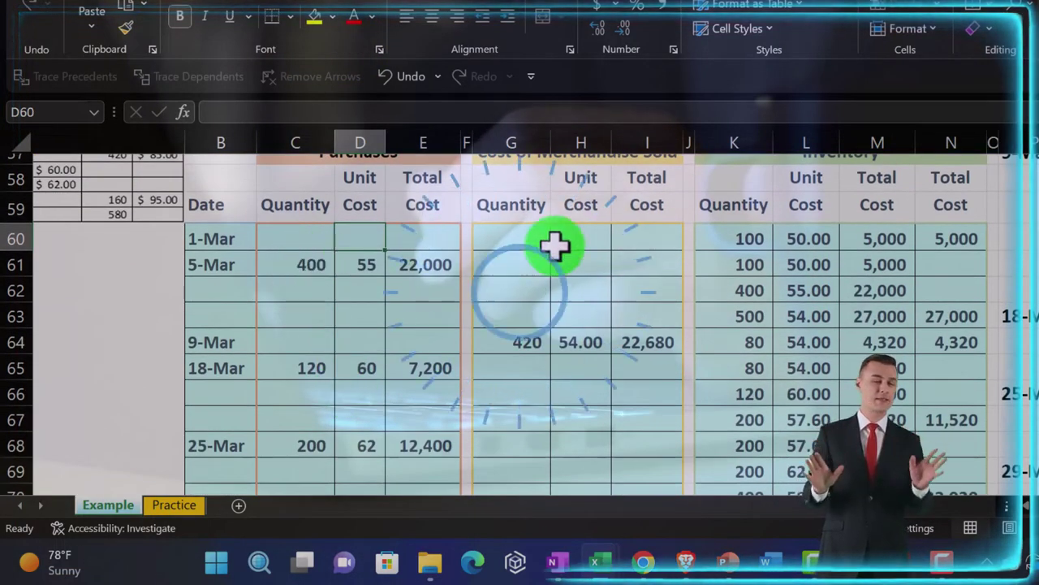
# - Examine the 1-Mar inventory quantity in K60 and the 5-Mar purchase's total cost formula, unit cost and quantity in row 61
pyautogui.click(770, 238)
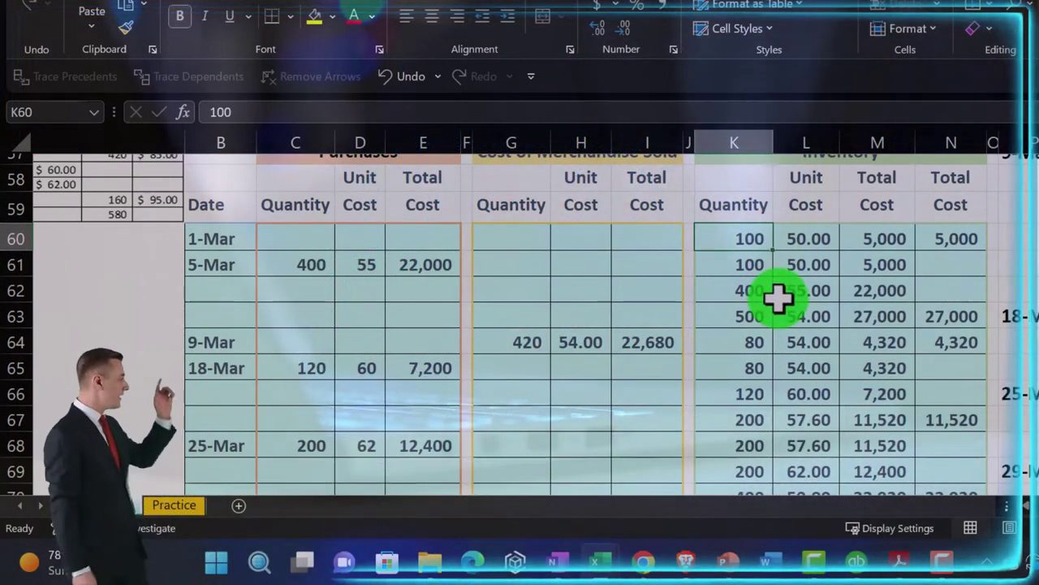
pyautogui.press('Down')
pyautogui.press('Left')
pyautogui.press('Left')
pyautogui.press('Left')
pyautogui.press('Left')
pyautogui.press('Left')
pyautogui.press('Left')
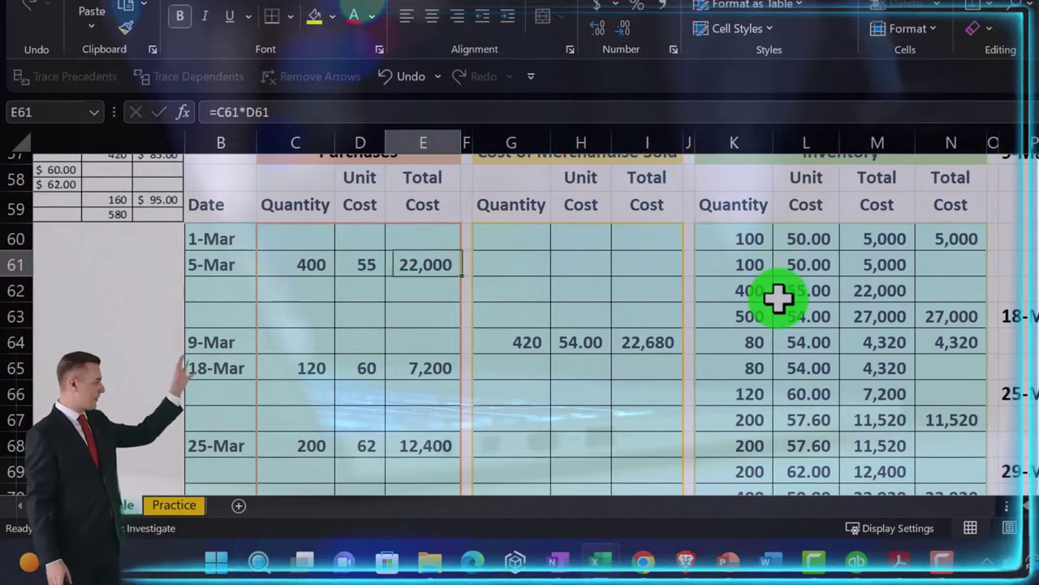
pyautogui.press('Left')
pyautogui.press('Left')
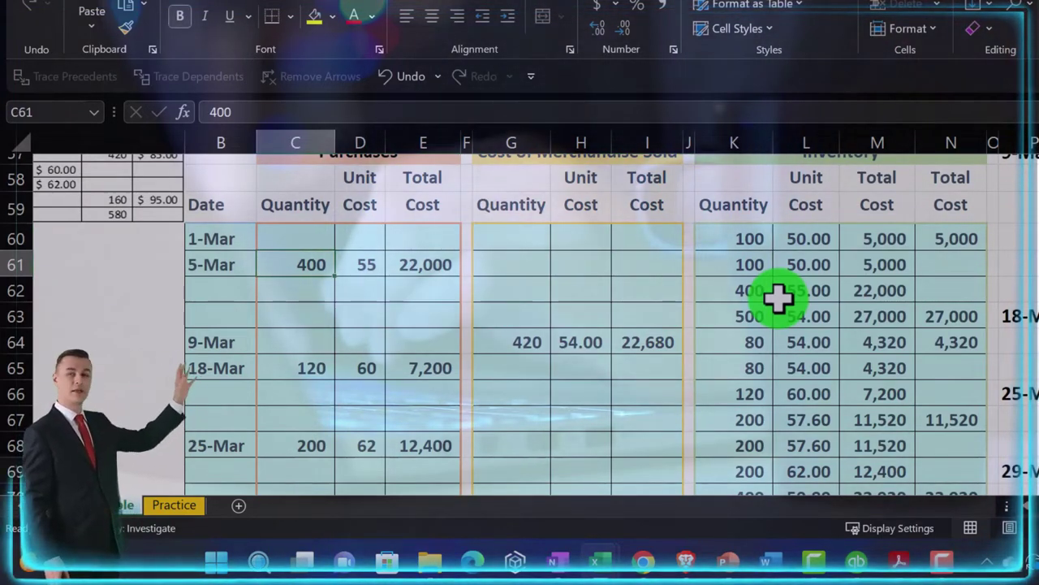
# - Examine the 5-Mar inventory quantities in K61 and K62 and the combined quantity formula in K63
pyautogui.press('Right')
pyautogui.press('Right')
pyautogui.press('Right')
pyautogui.press('Right')
pyautogui.press('Right')
pyautogui.press('Right')
pyautogui.press('Right')
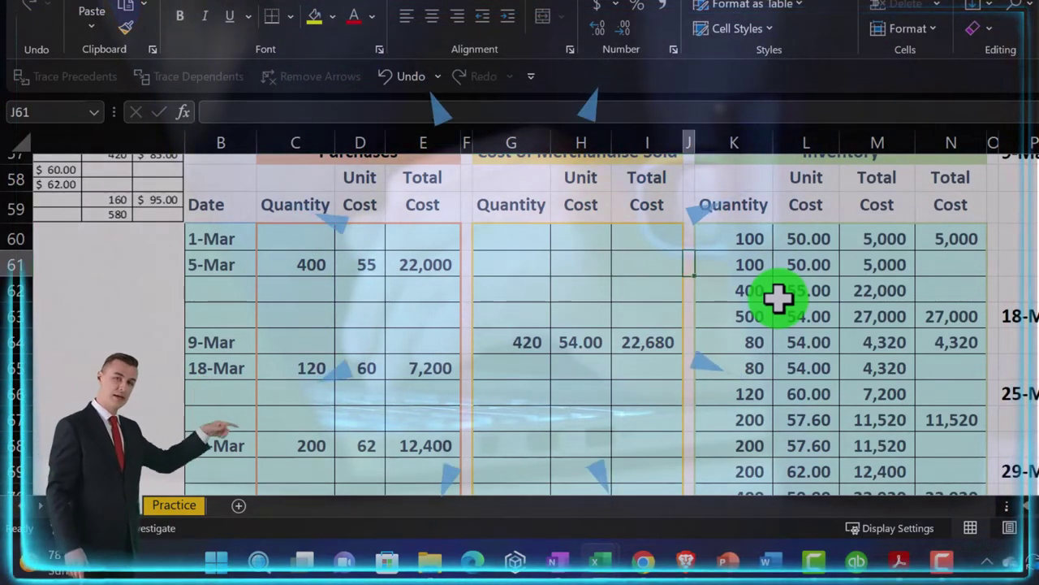
pyautogui.press('Right')
pyautogui.press('Down')
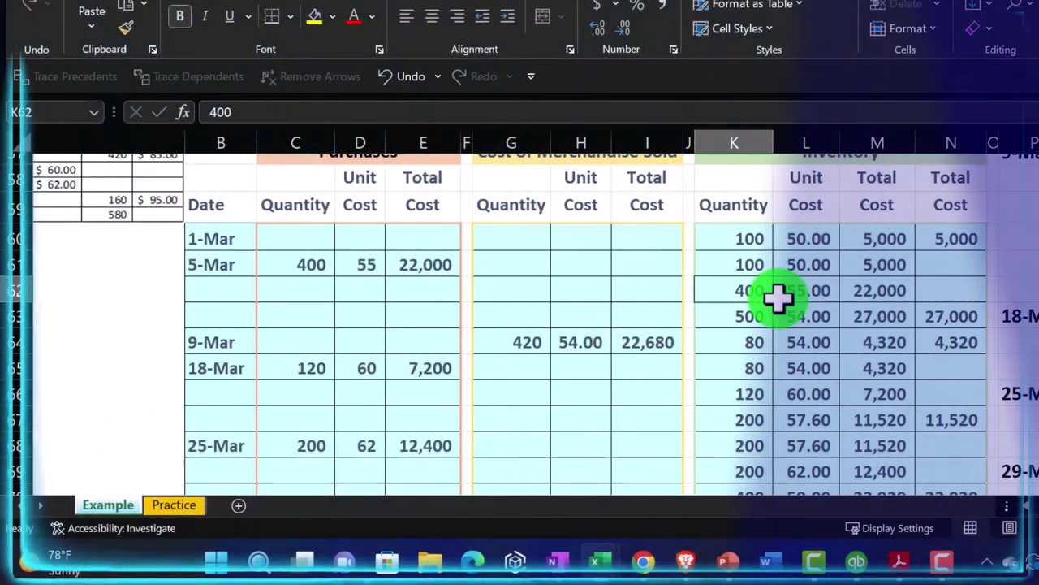
pyautogui.click(760, 316)
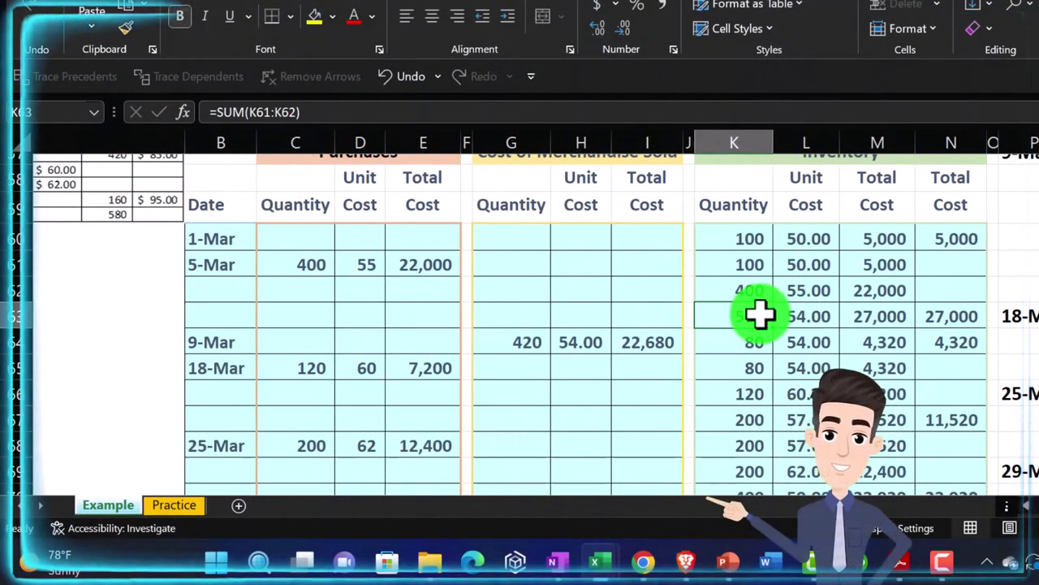
# - Examine the unit costs in L61 and L62, the average unit cost formula in L63, and the total cost formulas in M63 and N63
pyautogui.press('Right')
pyautogui.press('Up')
pyautogui.press('Up')
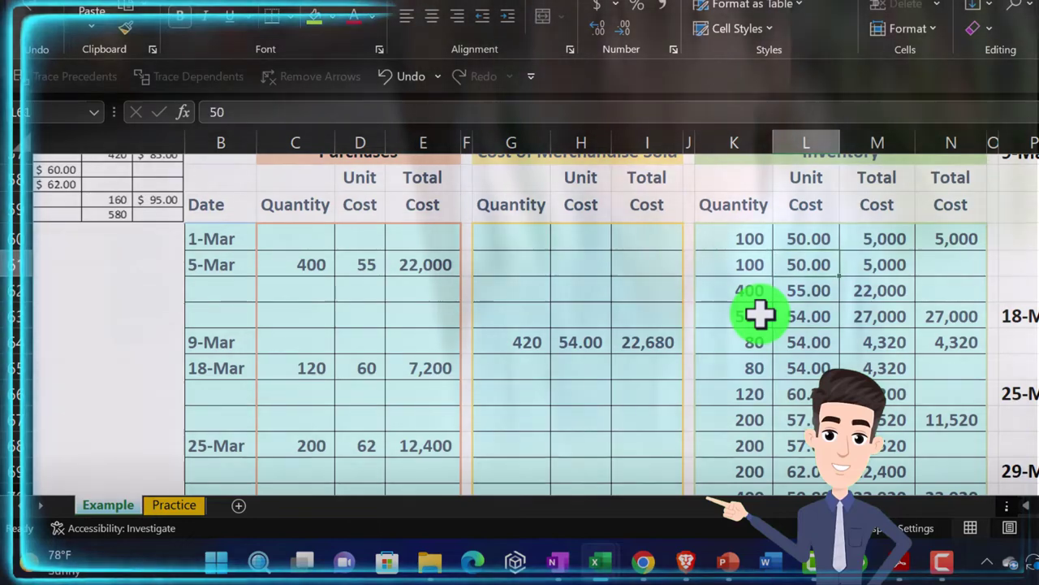
pyautogui.press('Down')
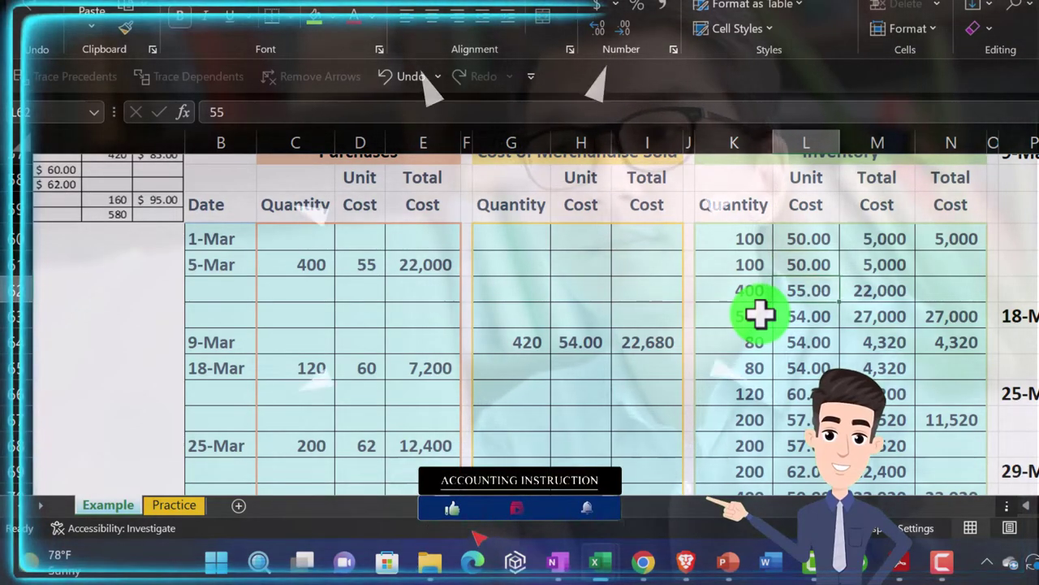
pyautogui.press('Down')
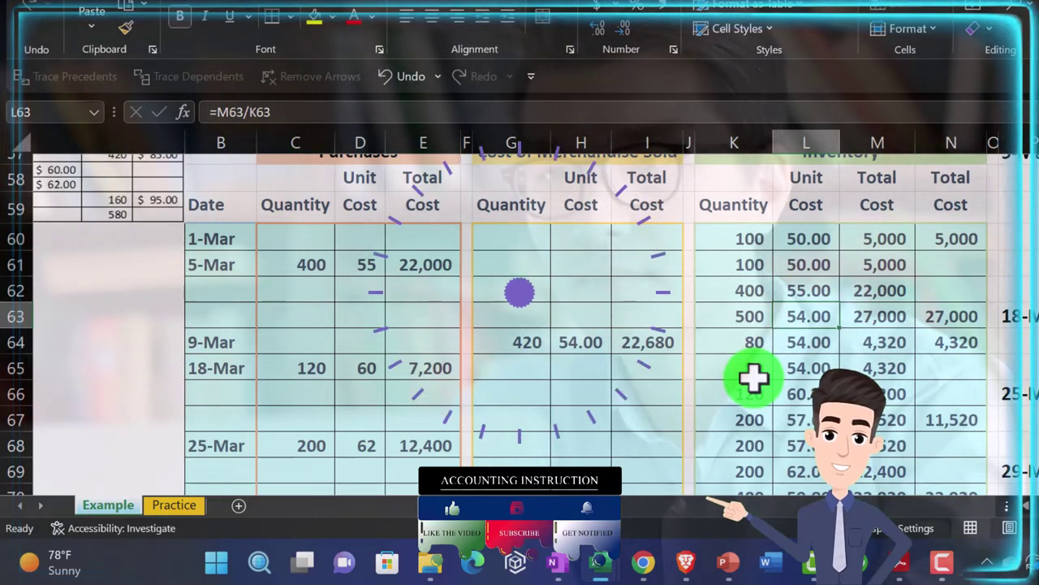
pyautogui.press('Right')
pyautogui.press('Right')
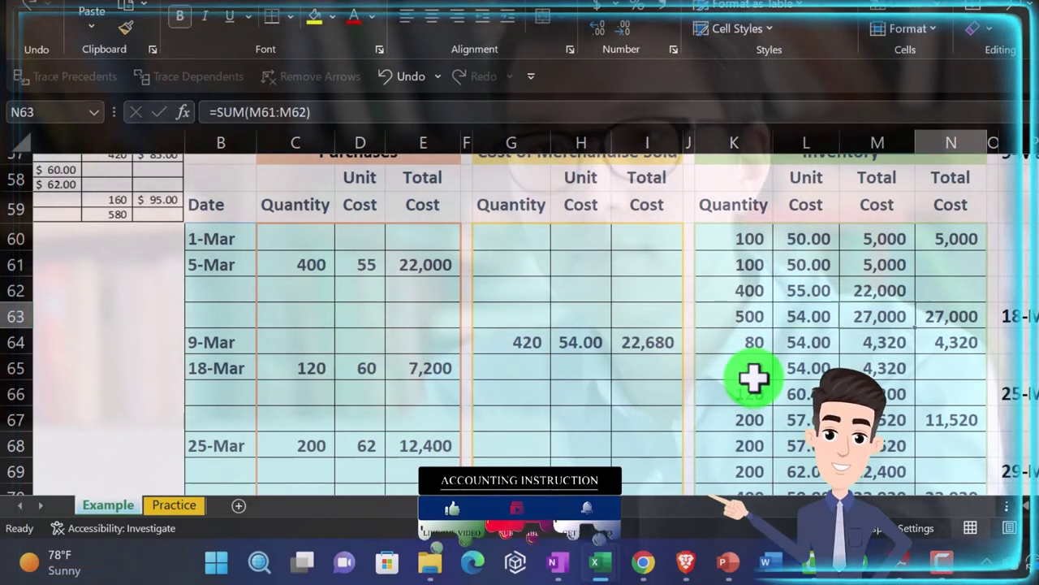
pyautogui.press('Left')
pyautogui.press('Left')
pyautogui.press('Left')
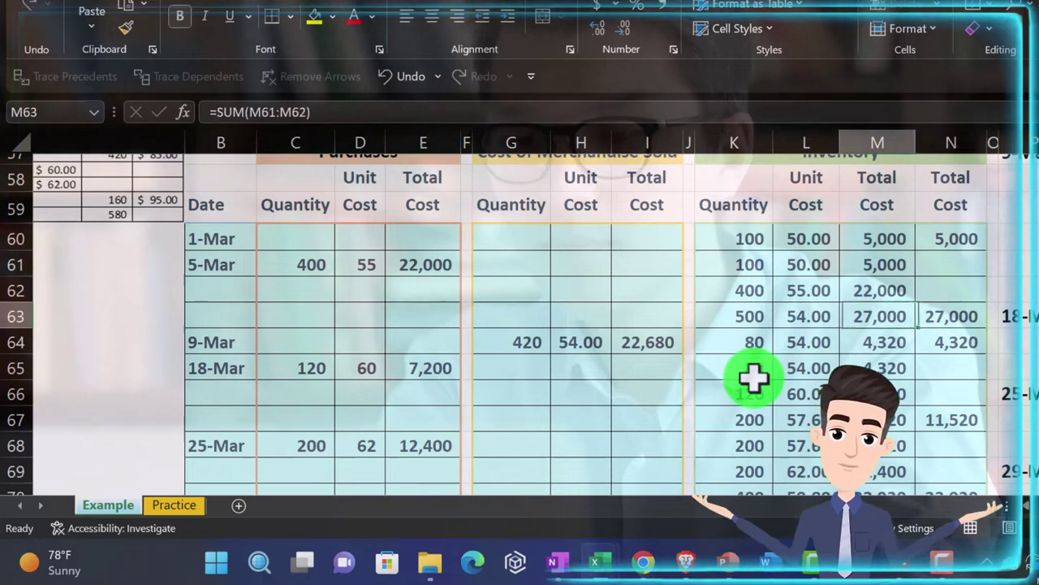
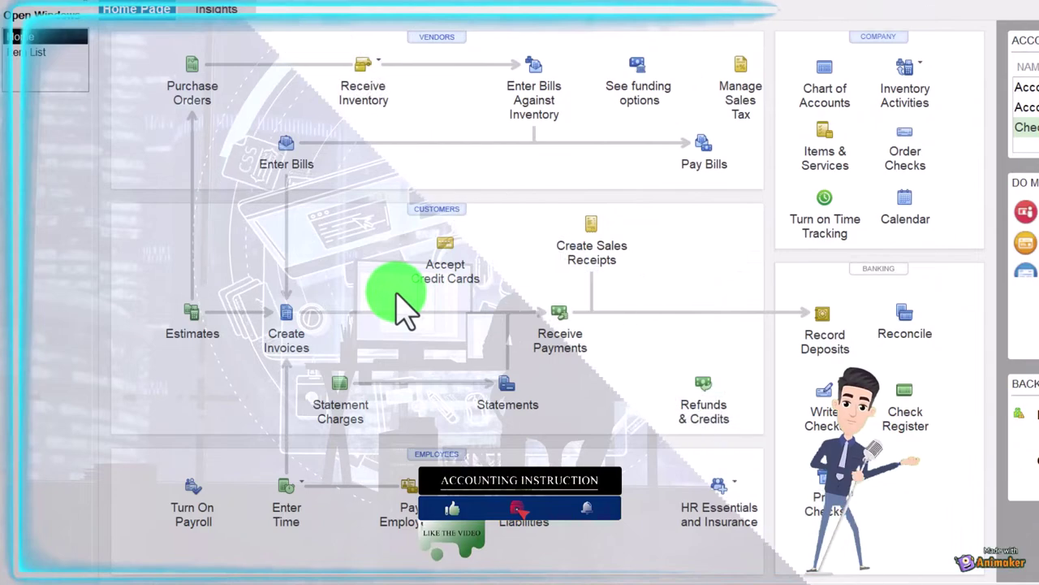
# - Switch to QuickBooks and start a new item of type Inventory Part from the Item List
pyautogui.click(29, 52)
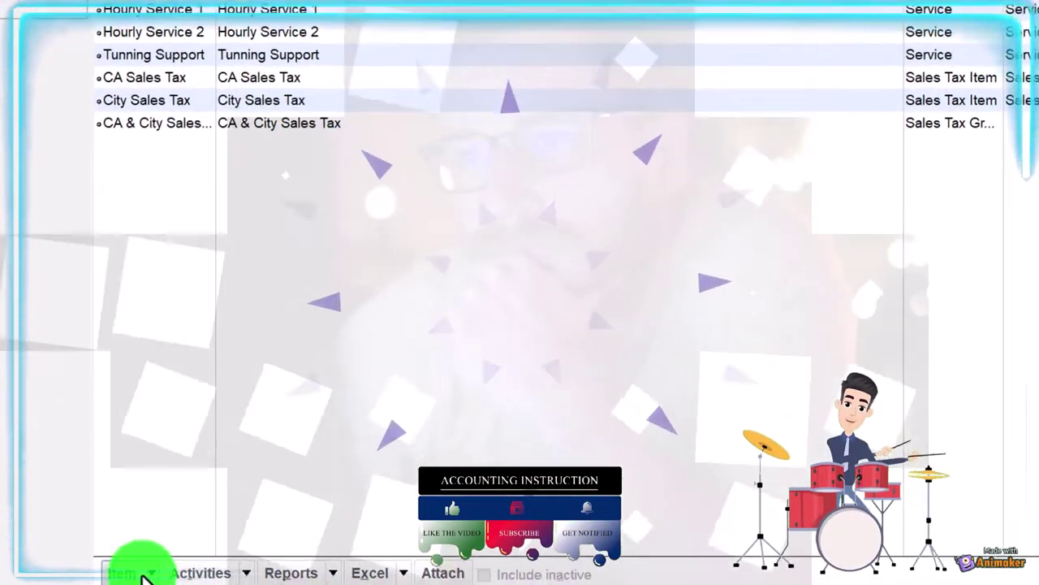
pyautogui.click(119, 578)
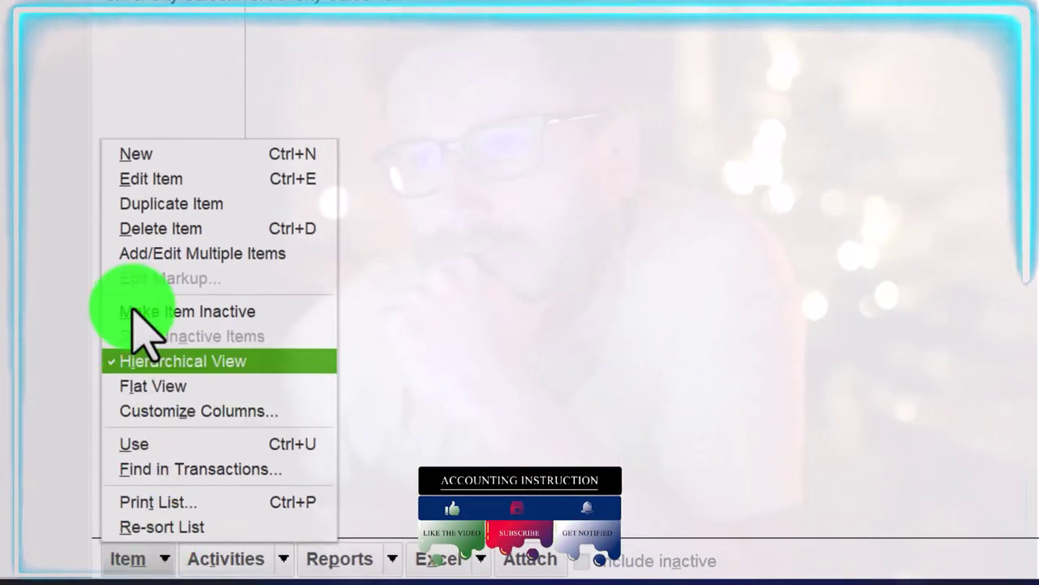
pyautogui.click(130, 154)
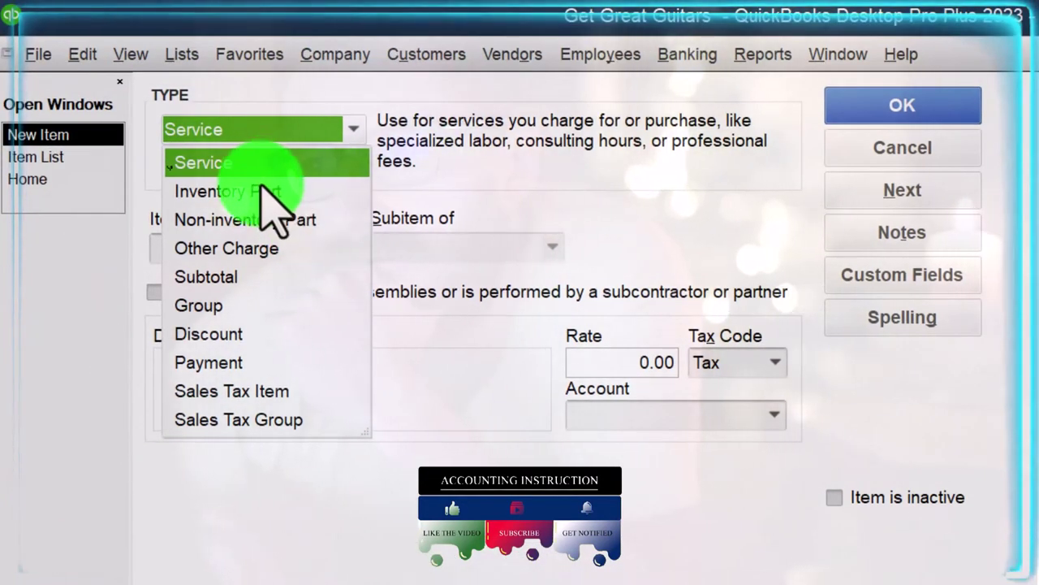
pyautogui.click(255, 195)
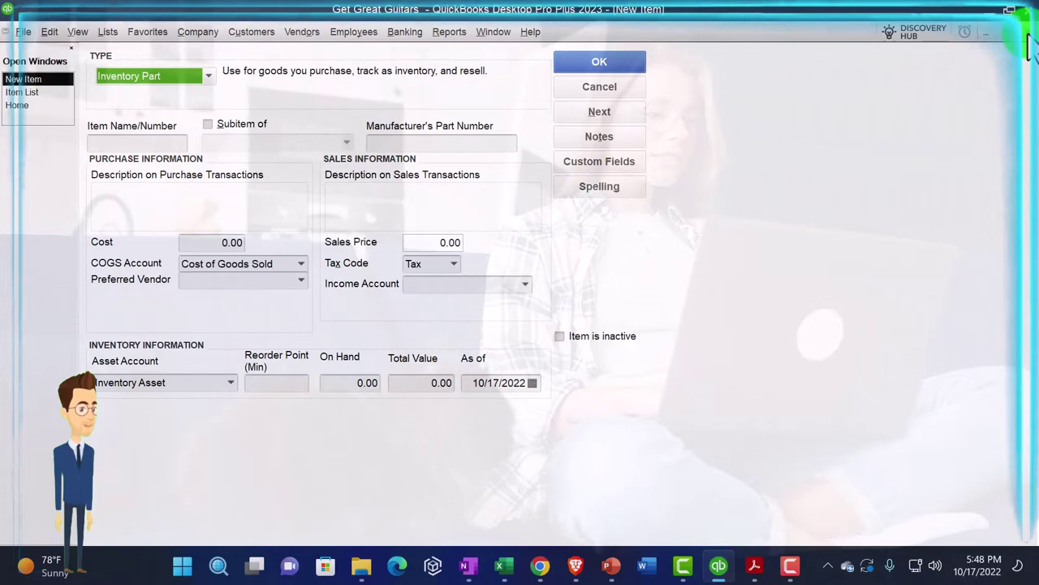
# - Discard the unsaved new inventory part item and return to the home page
pyautogui.click(1027, 42)
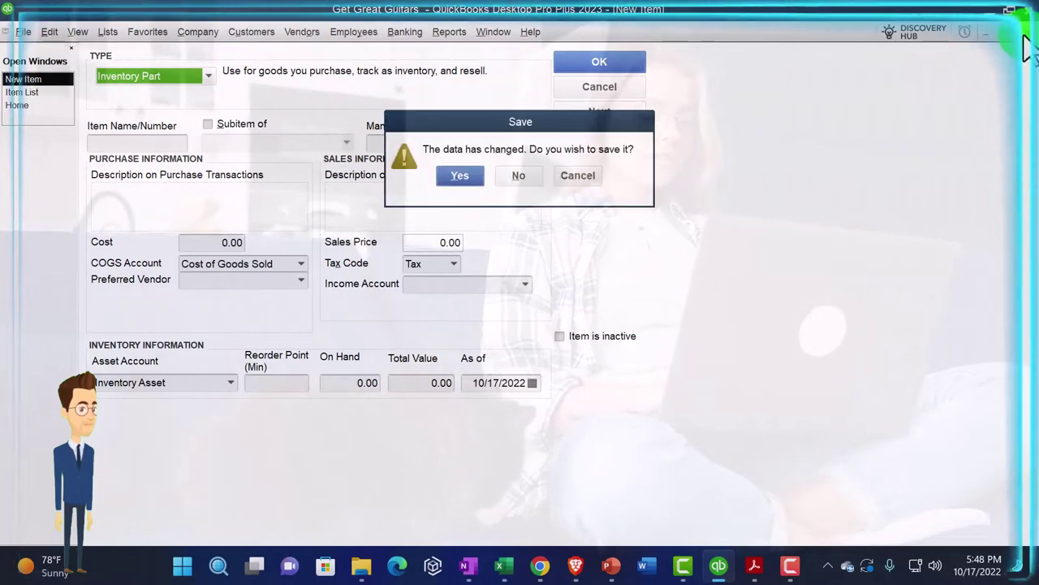
pyautogui.click(510, 174)
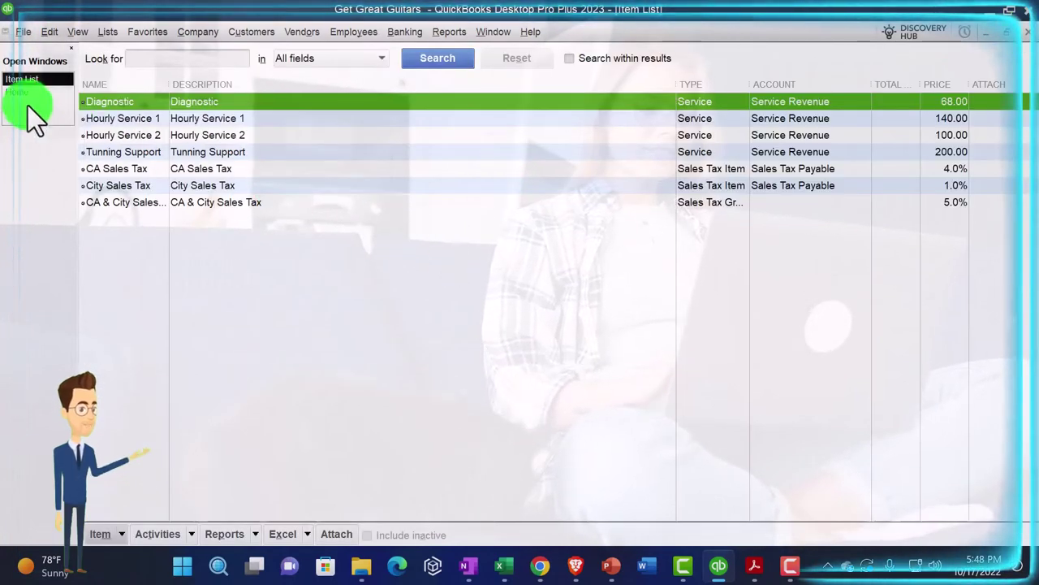
pyautogui.click(28, 101)
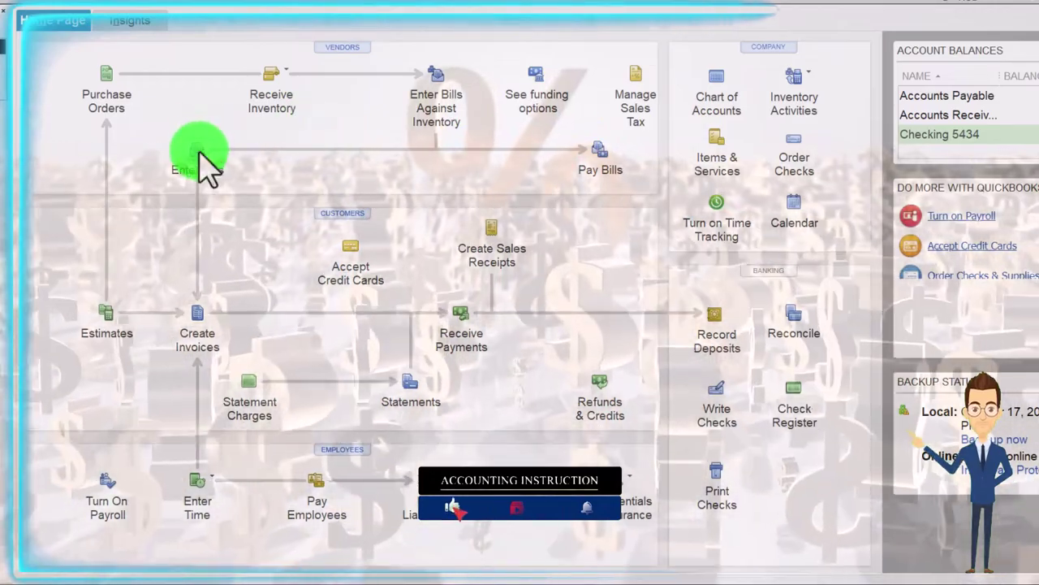
# - Open a new vendor bill and examine its expense account choices and its items section
pyautogui.click(201, 163)
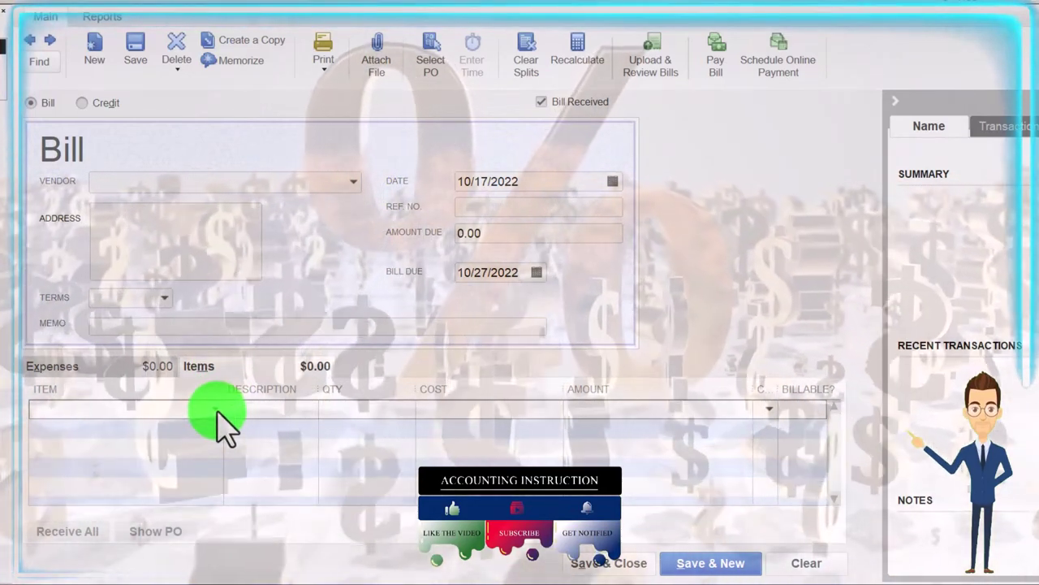
pyautogui.click(120, 410)
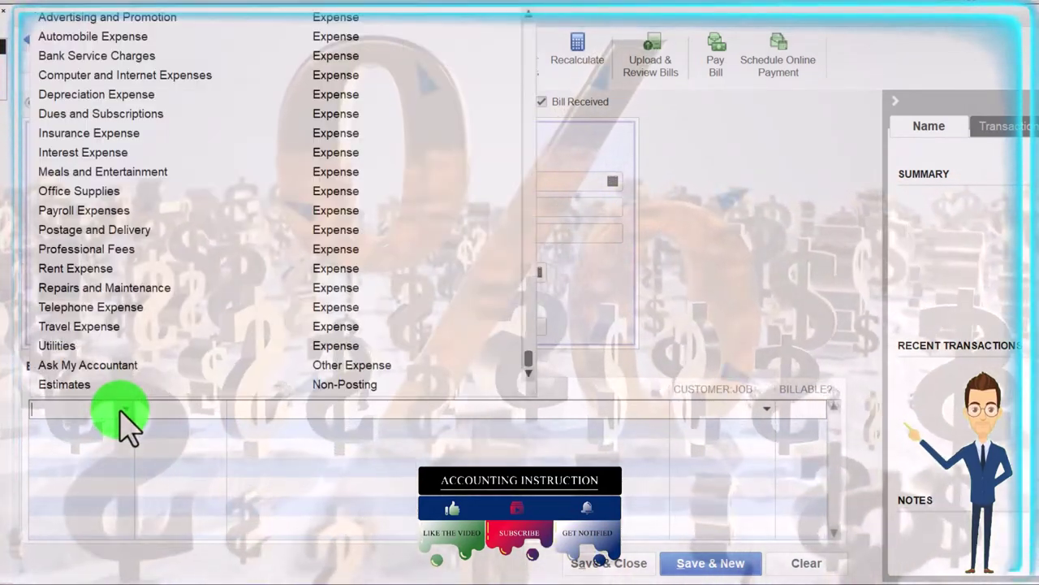
pyautogui.click(227, 374)
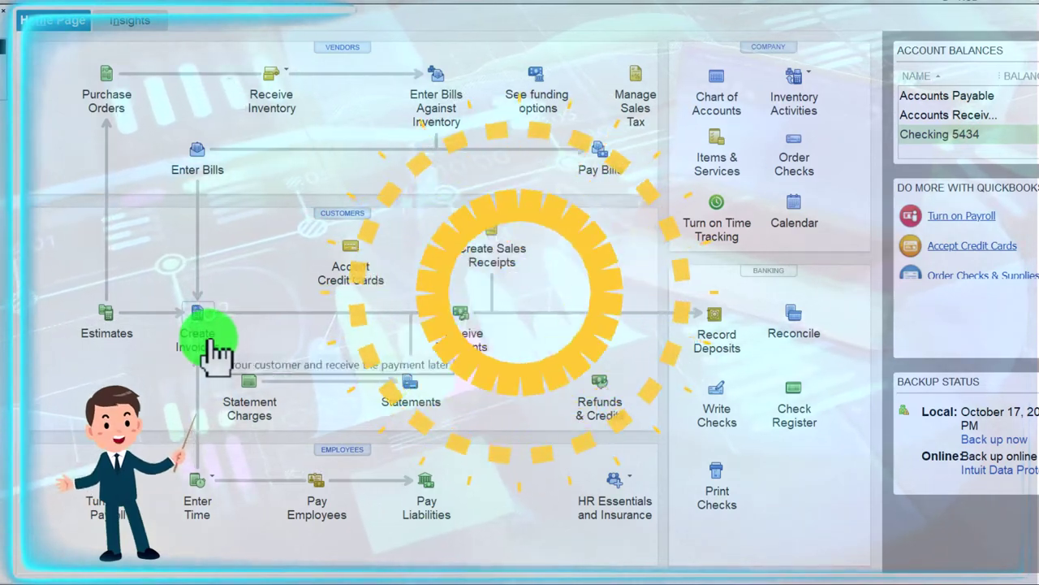
# - Start a new sales receipt and add Hourly Service 2 as its first line item
pyautogui.click(492, 252)
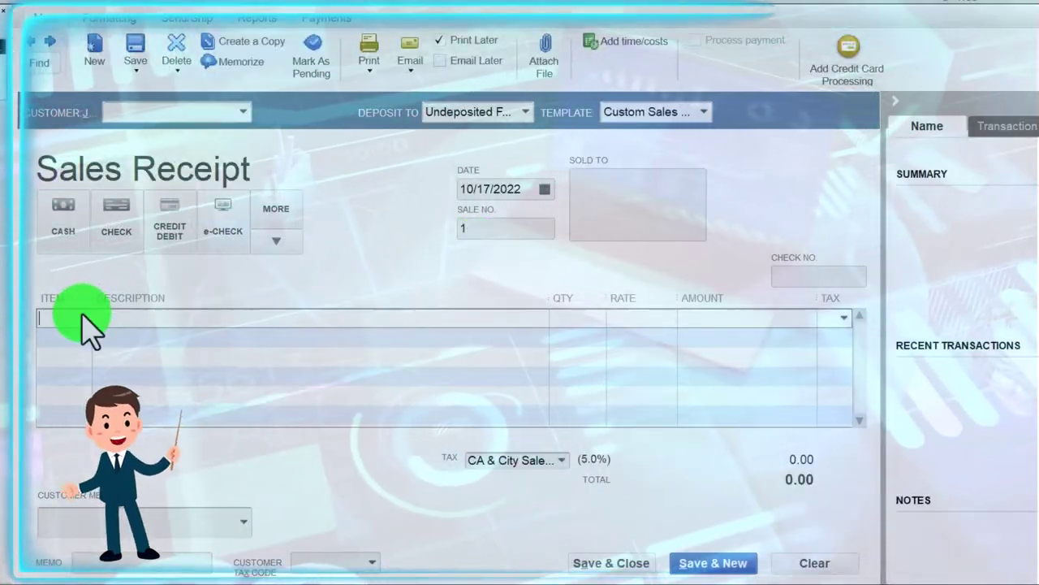
pyautogui.click(83, 318)
pyautogui.click(50, 418)
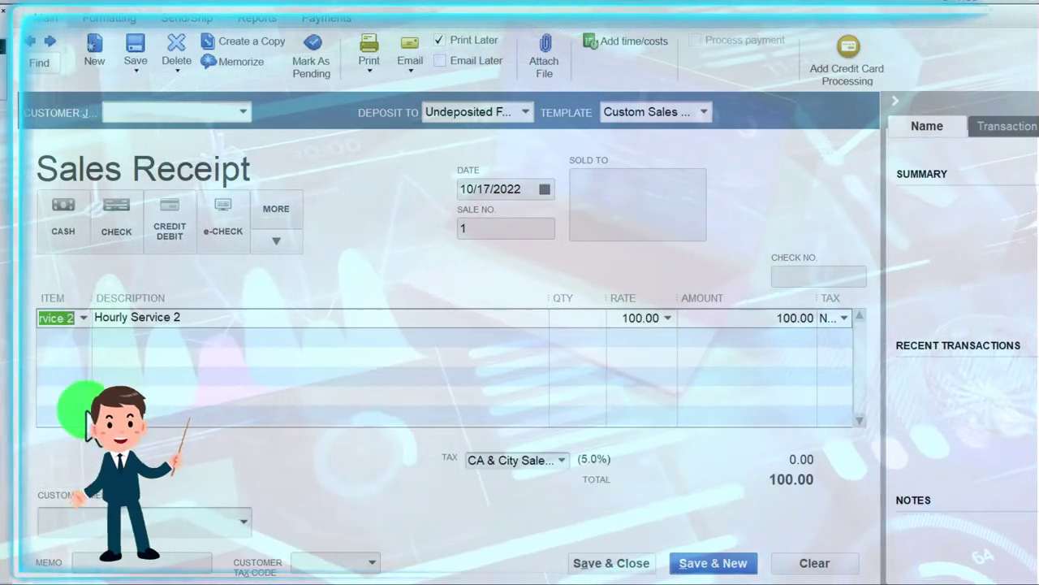
pyautogui.click(216, 313)
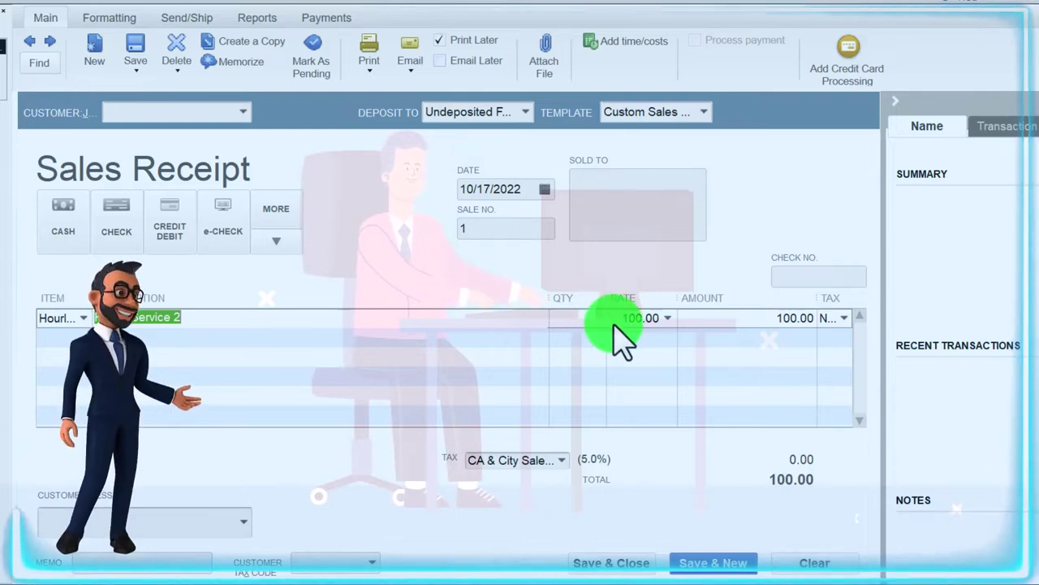
# - Hide the customer details beside the sales receipt and close the receipt without recording it
pyautogui.click(895, 101)
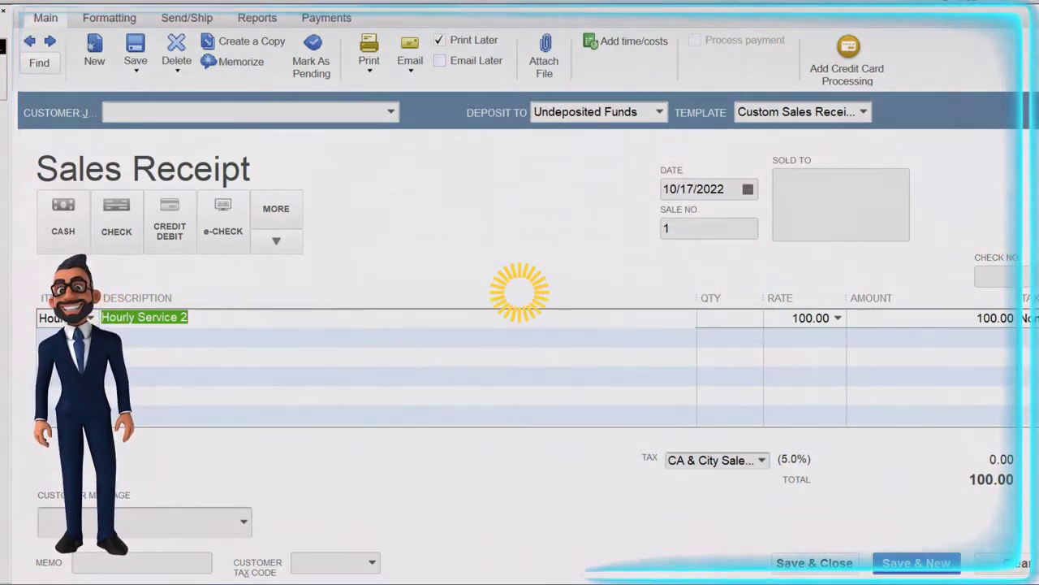
pyautogui.press('Escape')
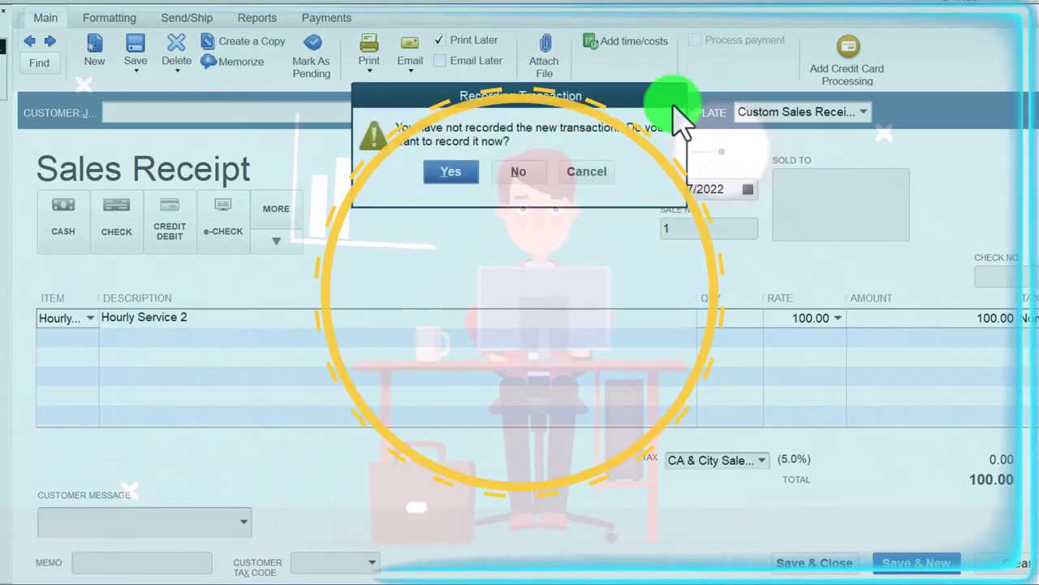
pyautogui.click(536, 171)
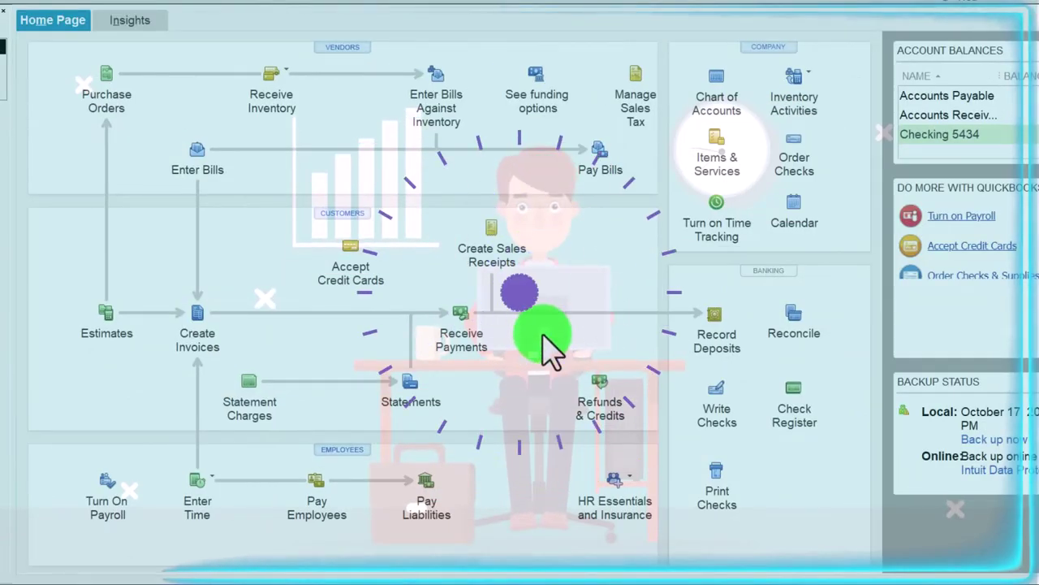